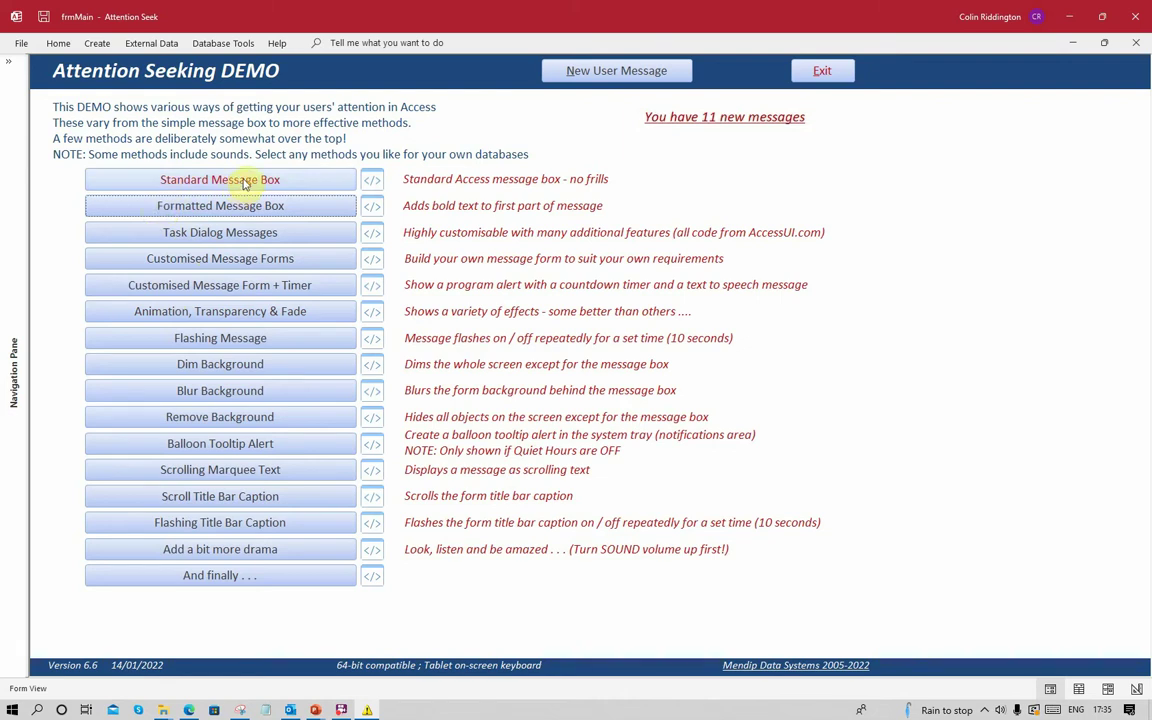
# - Run the Standard and Formatted Message Box examples, then view the formatted example's VBA code
pyautogui.click(243, 181)
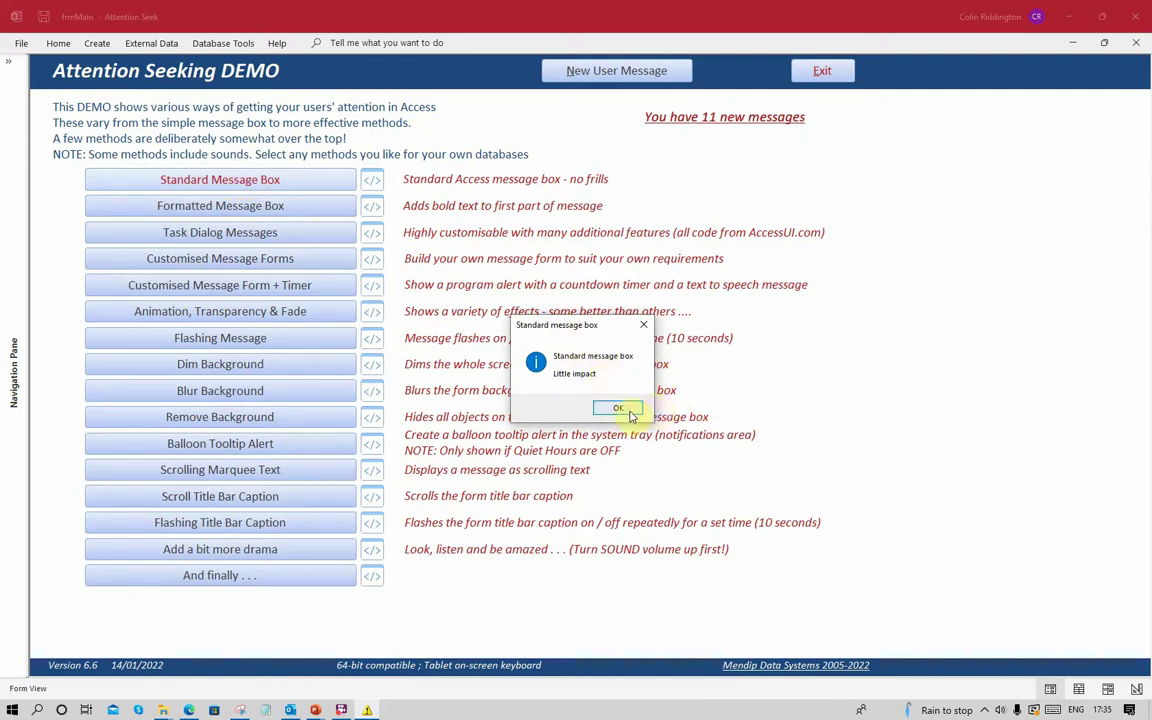
pyautogui.click(617, 411)
pyautogui.click(232, 208)
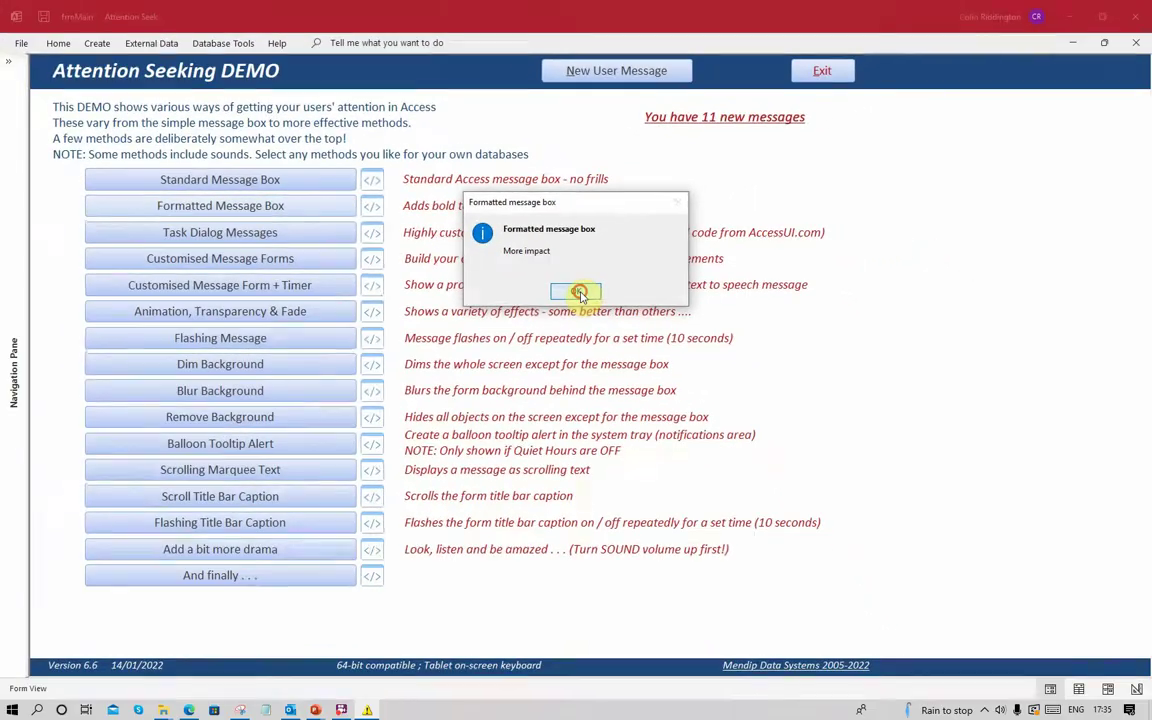
pyautogui.click(580, 292)
pyautogui.click(370, 207)
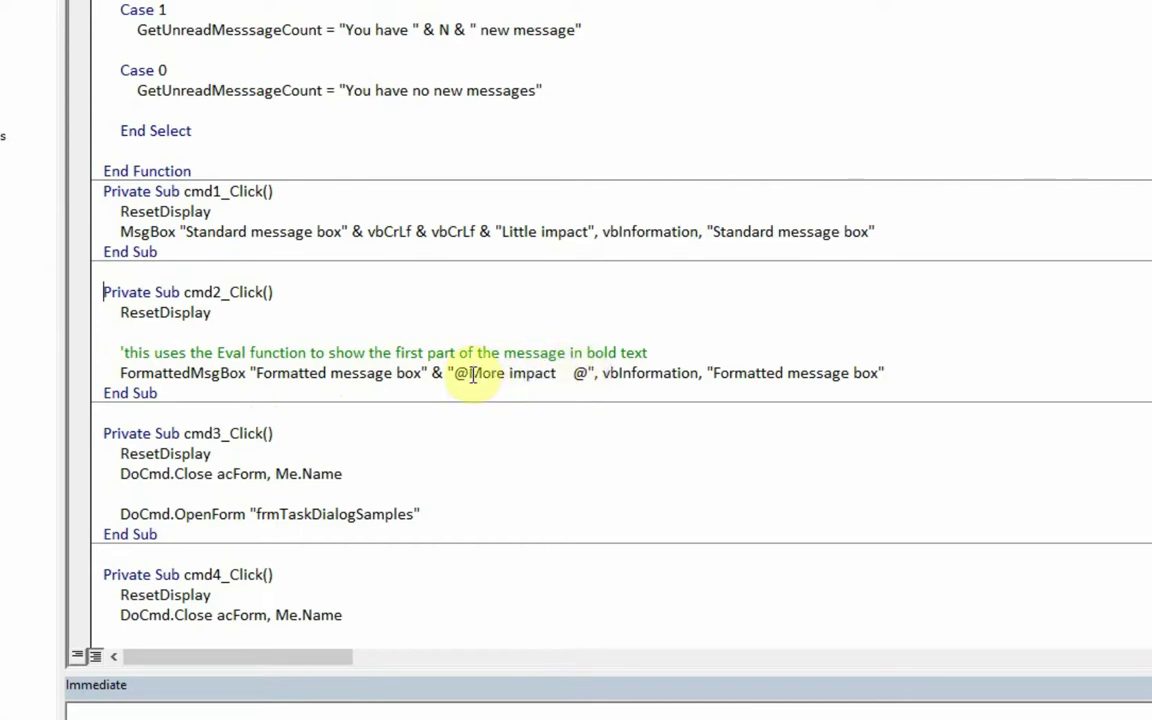
# - Jump to the FormattedMsgBox function's definition, review it, then close the VBA editor
pyautogui.rightClick(196, 374)
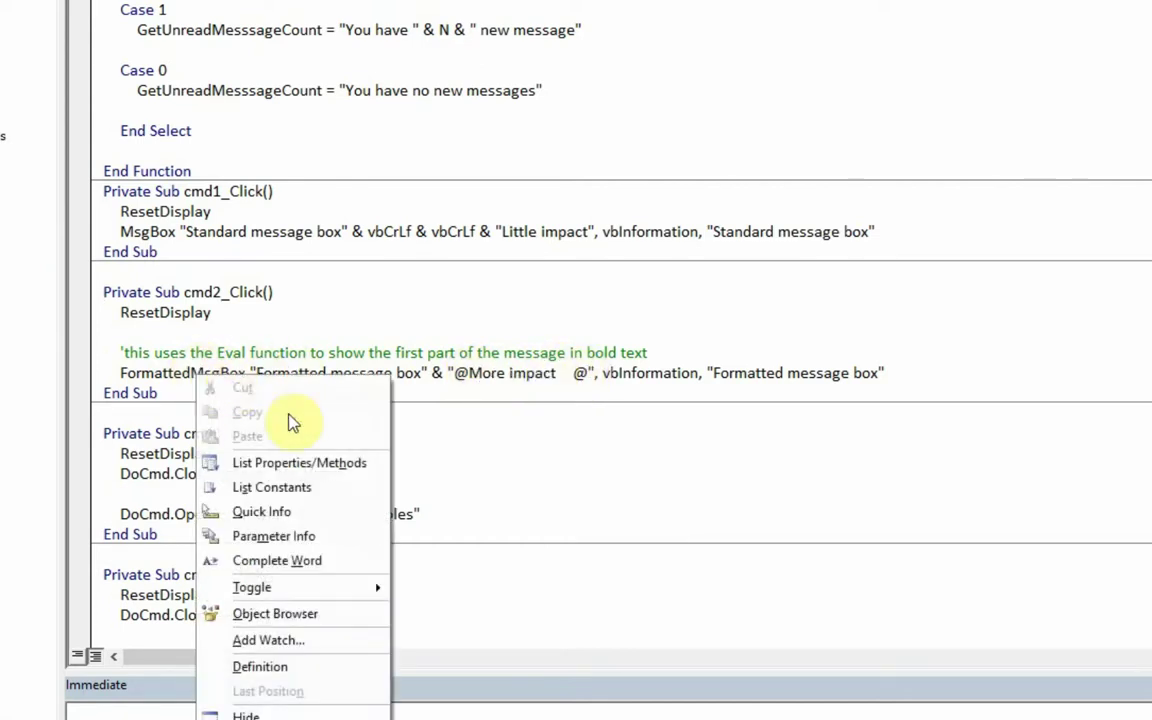
pyautogui.click(288, 667)
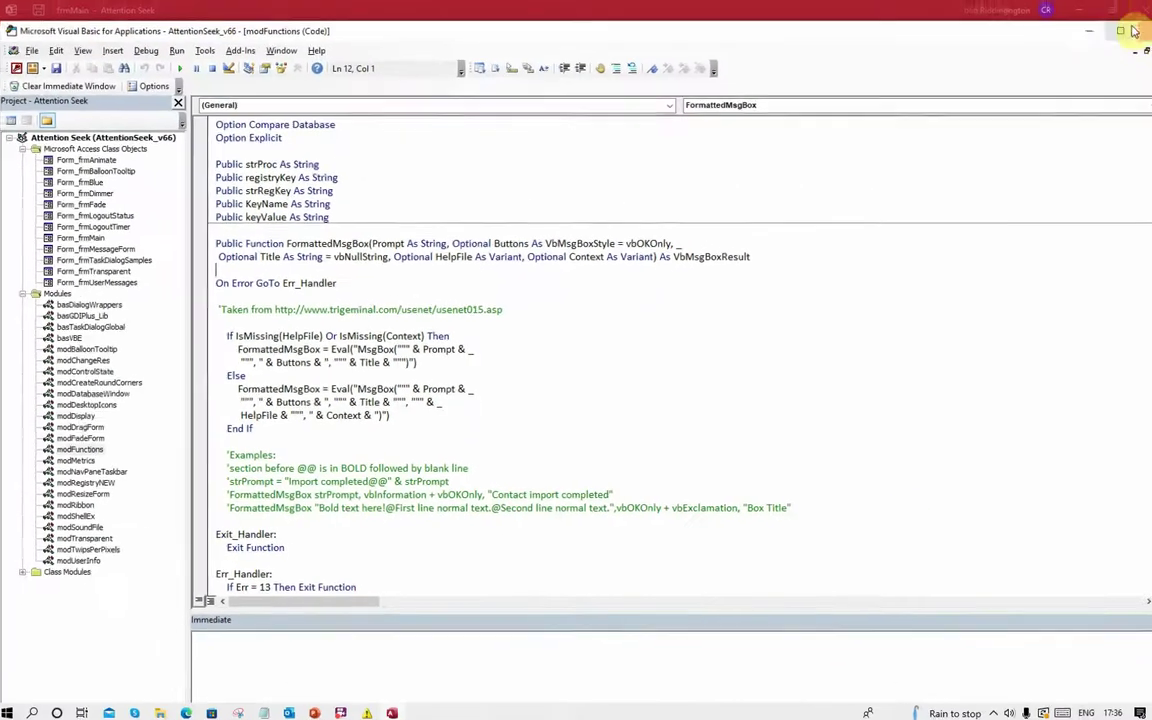
pyautogui.click(1135, 31)
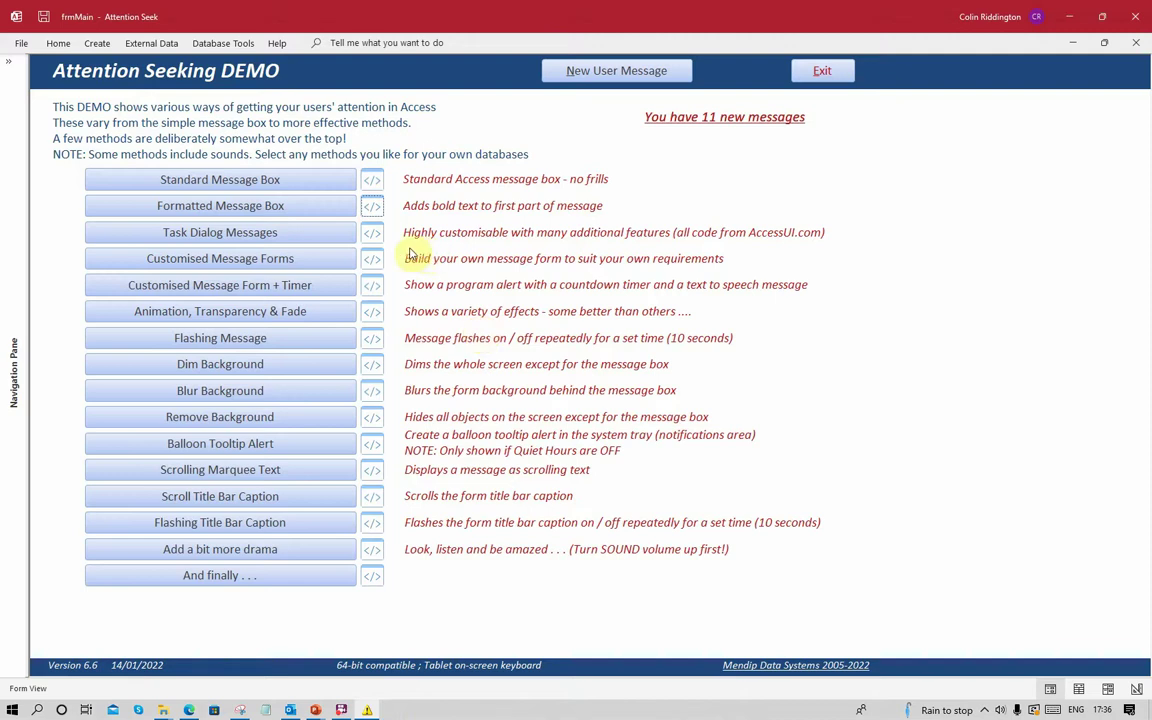
# - Run the All The Buttons and Command Buttons task dialogs, choosing the second command option
pyautogui.click(186, 240)
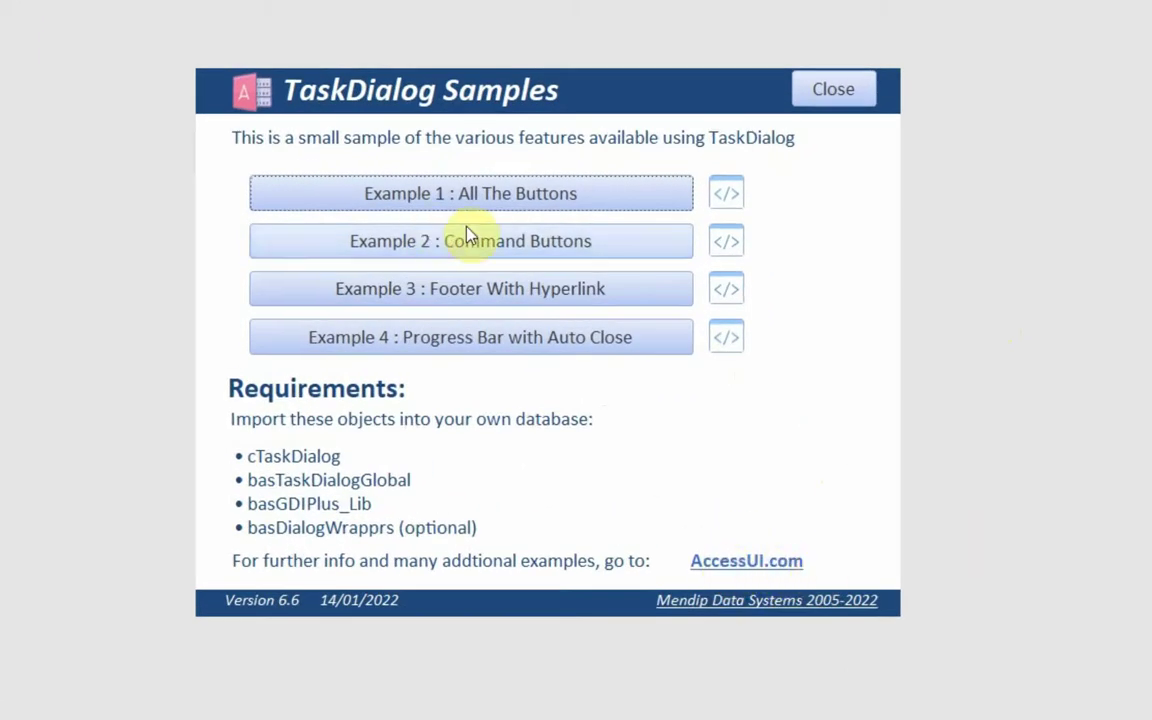
pyautogui.click(465, 196)
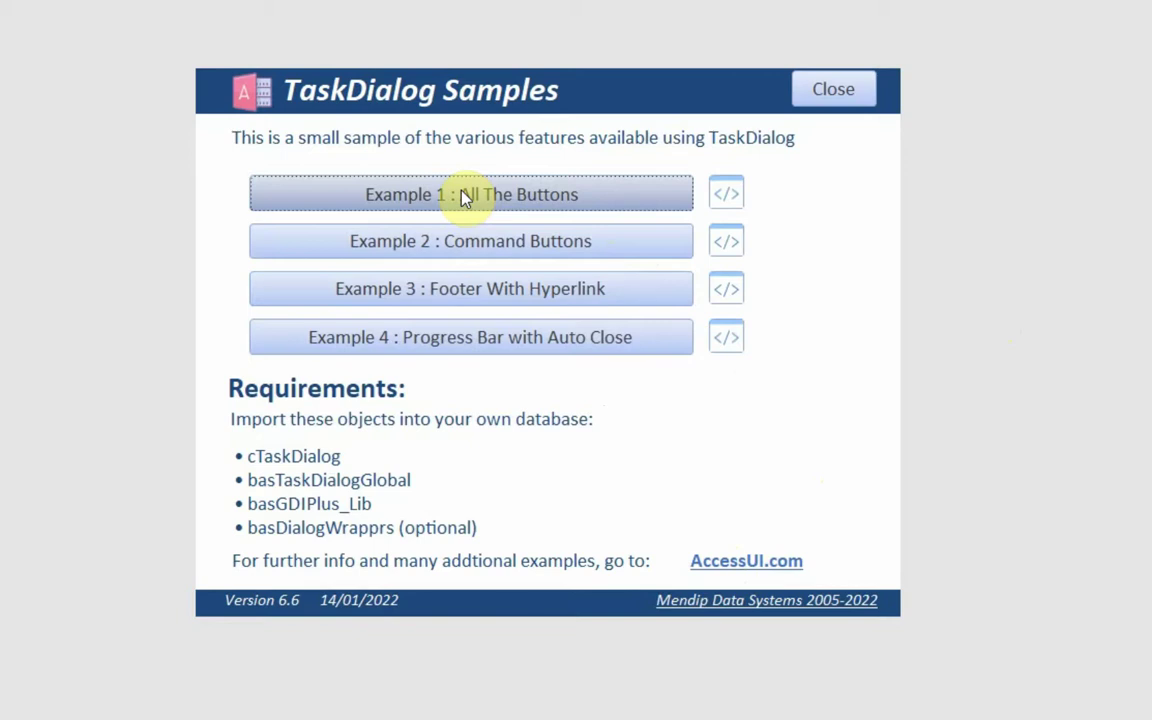
pyautogui.click(465, 196)
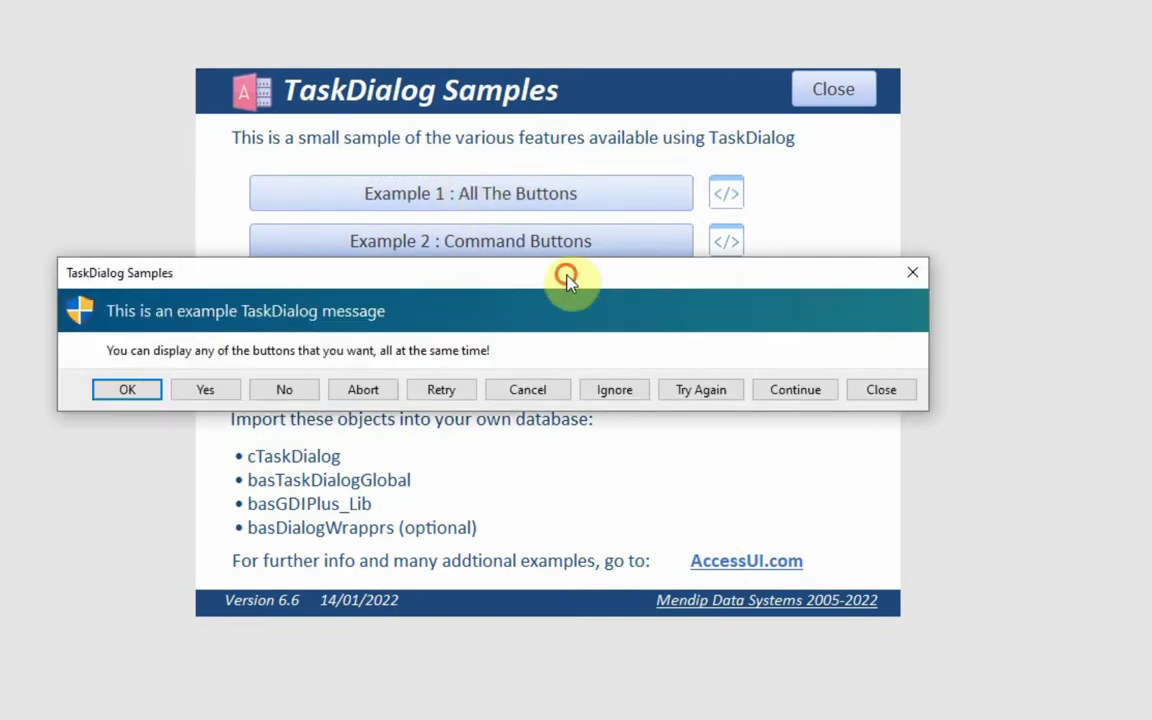
pyautogui.moveTo(566, 281); pyautogui.dragTo(595, 399)
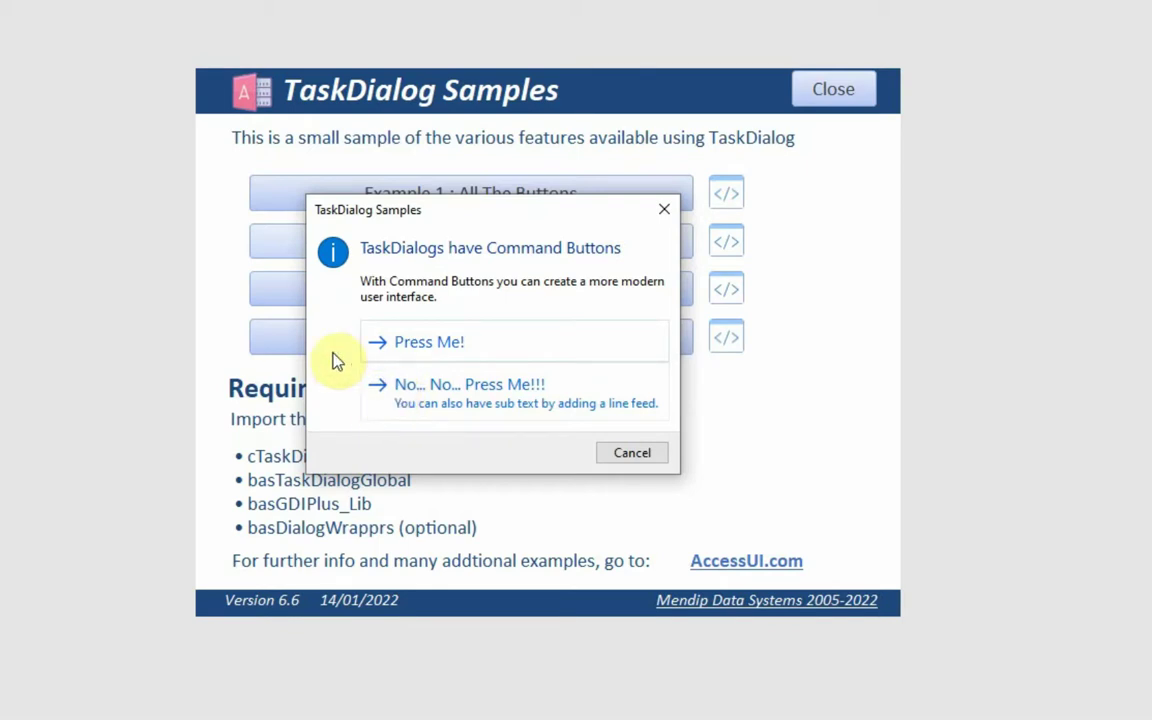
pyautogui.click(385, 390)
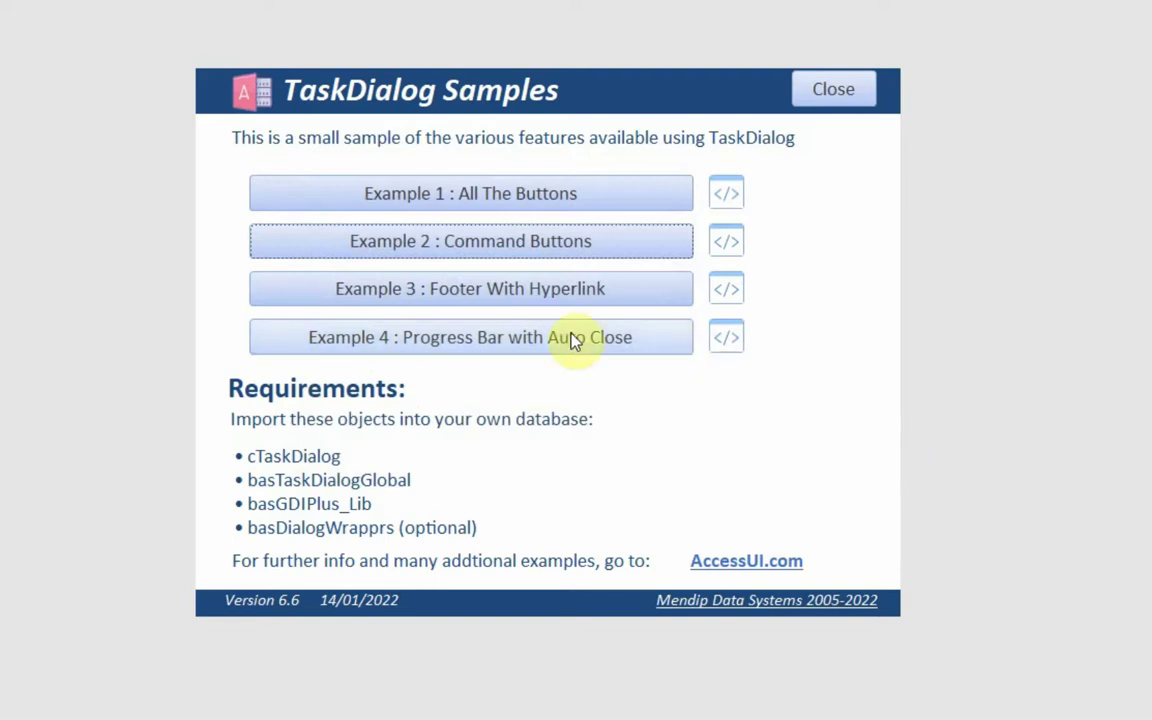
# - Run the Footer With Hyperlink example, move its dialog aside, and accept it with OK
pyautogui.click(467, 290)
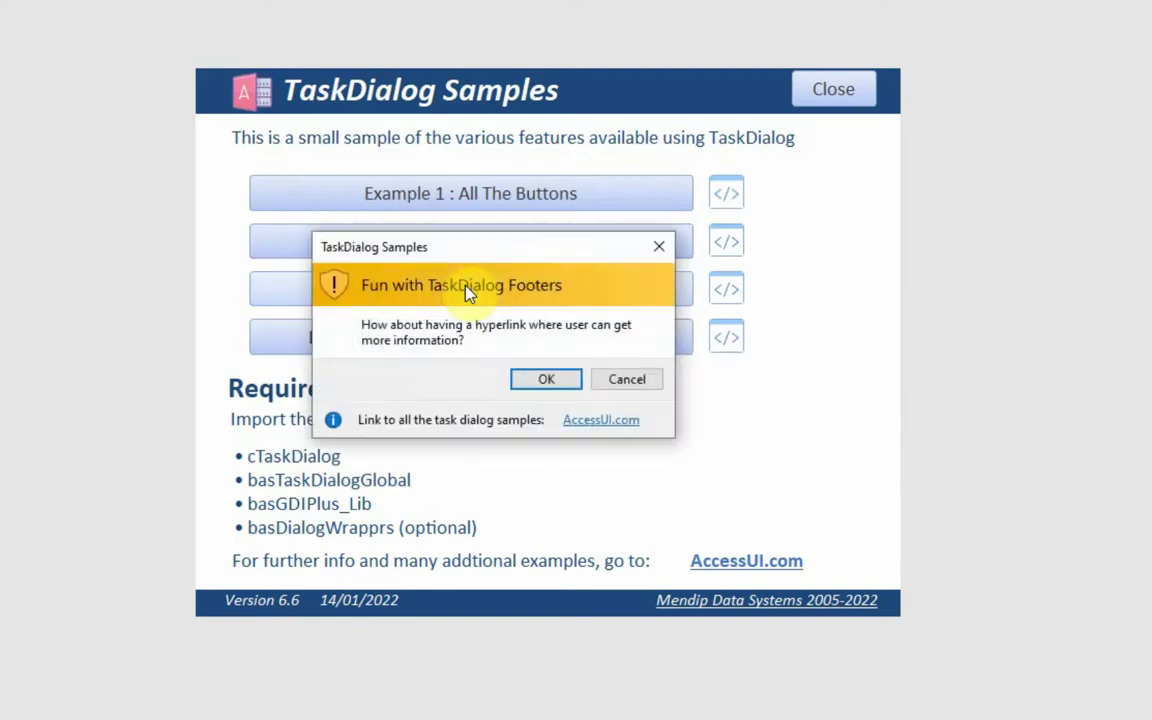
pyautogui.moveTo(441, 252); pyautogui.dragTo(252, 205)
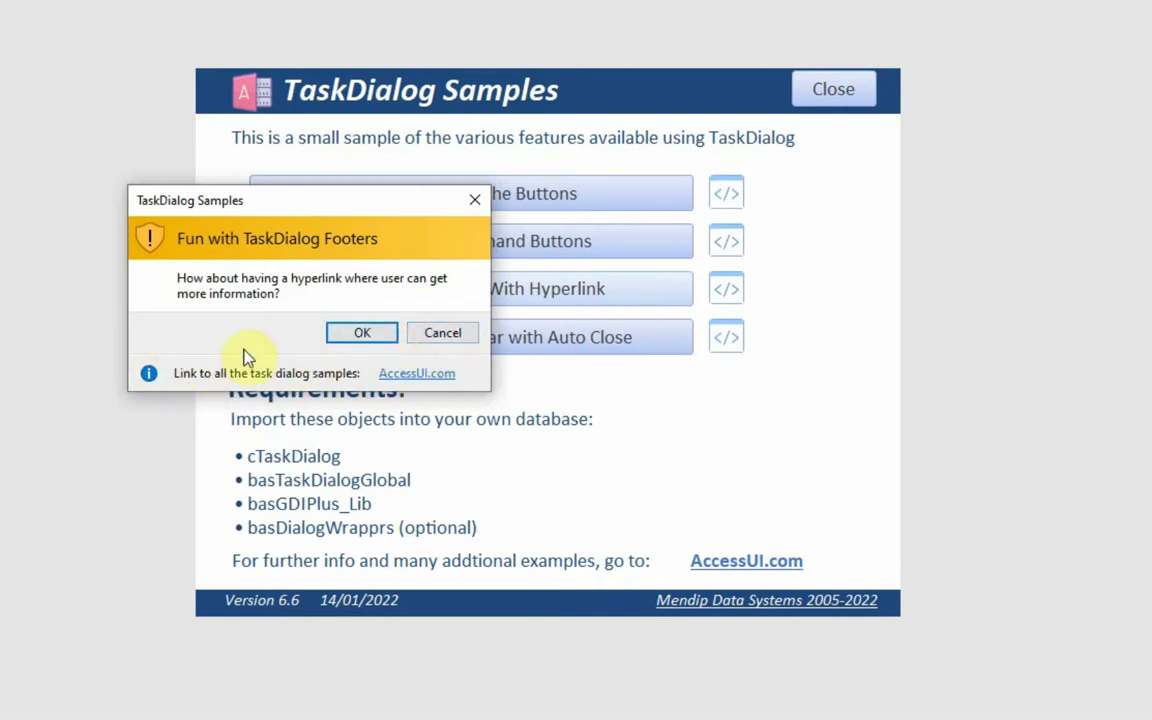
pyautogui.click(364, 338)
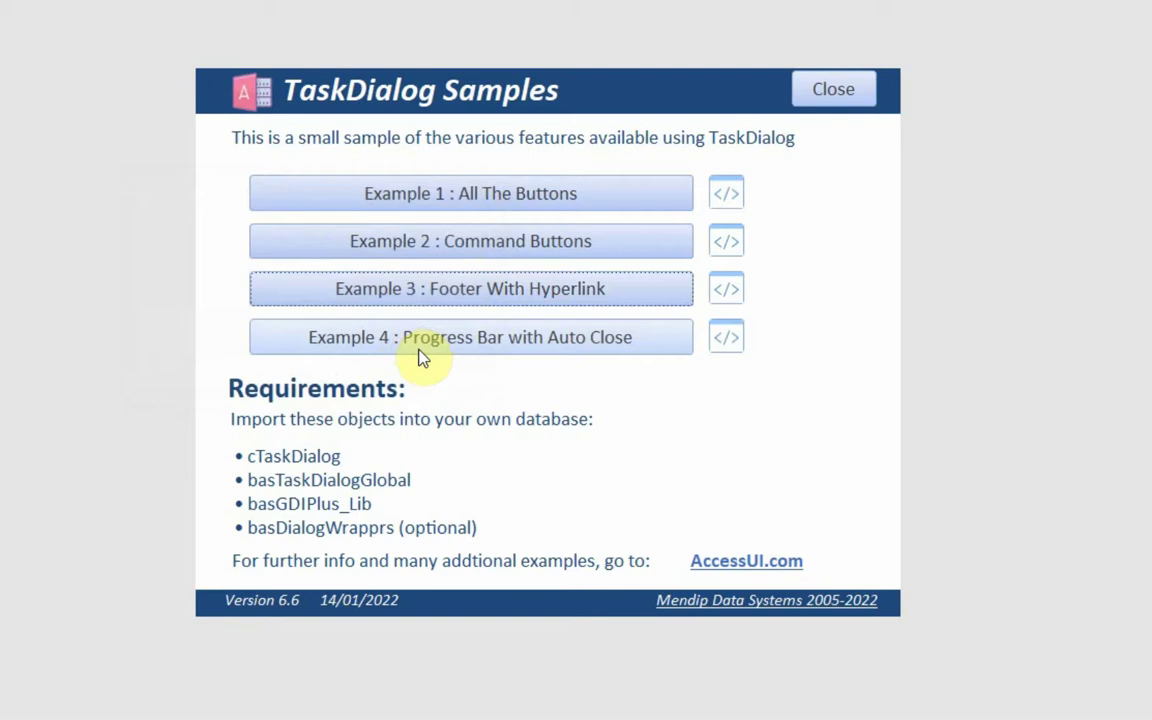
# - Run the Progress Bar with Auto Close example and close it with No Not Yet
pyautogui.click(480, 340)
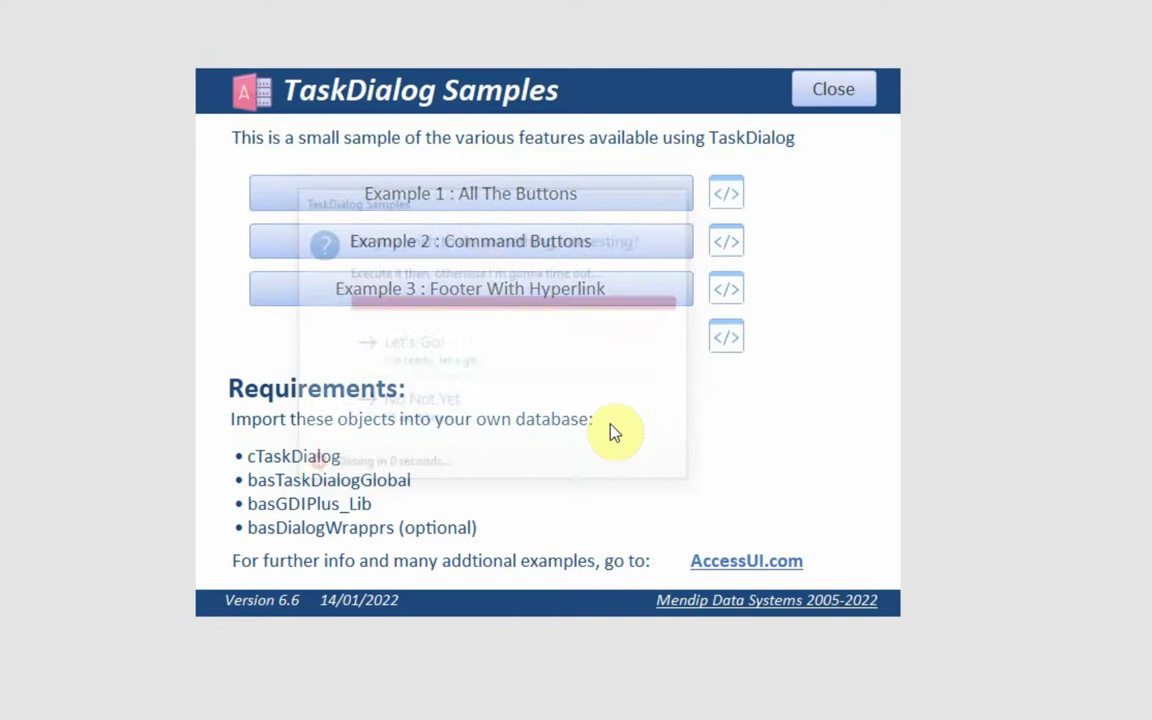
pyautogui.click(497, 336)
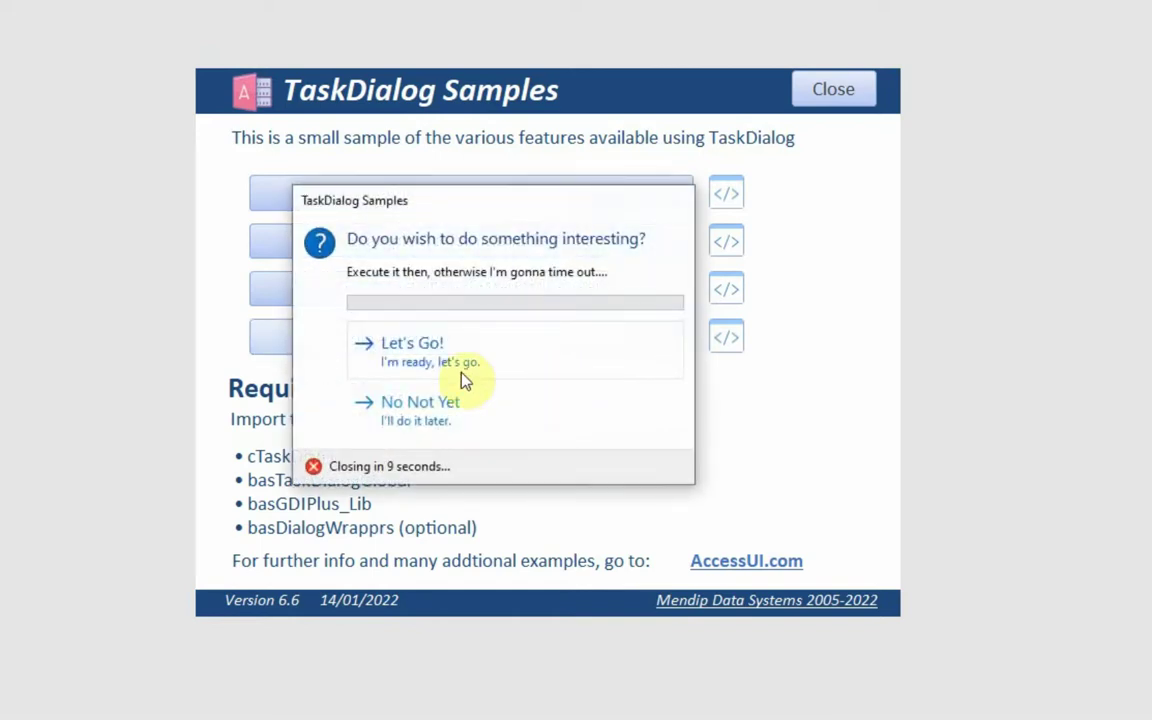
pyautogui.click(398, 413)
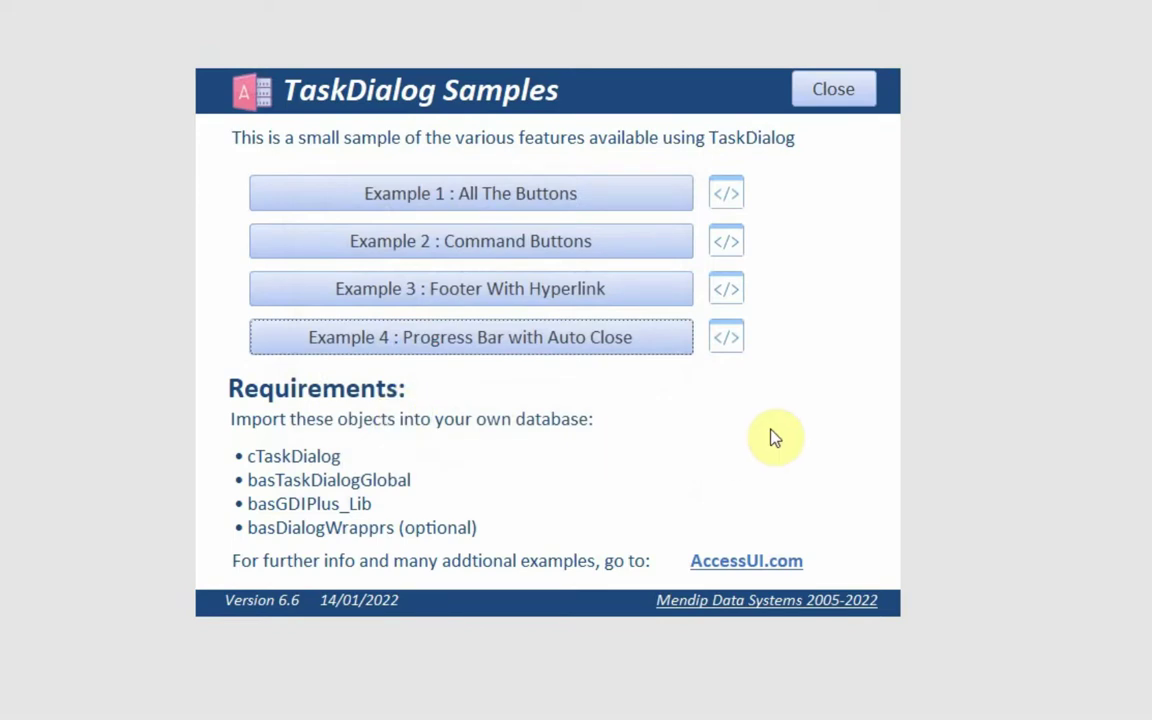
# - Open the AccessUI samples page and scroll to the Input Box and Combo Box examples
pyautogui.click(750, 563)
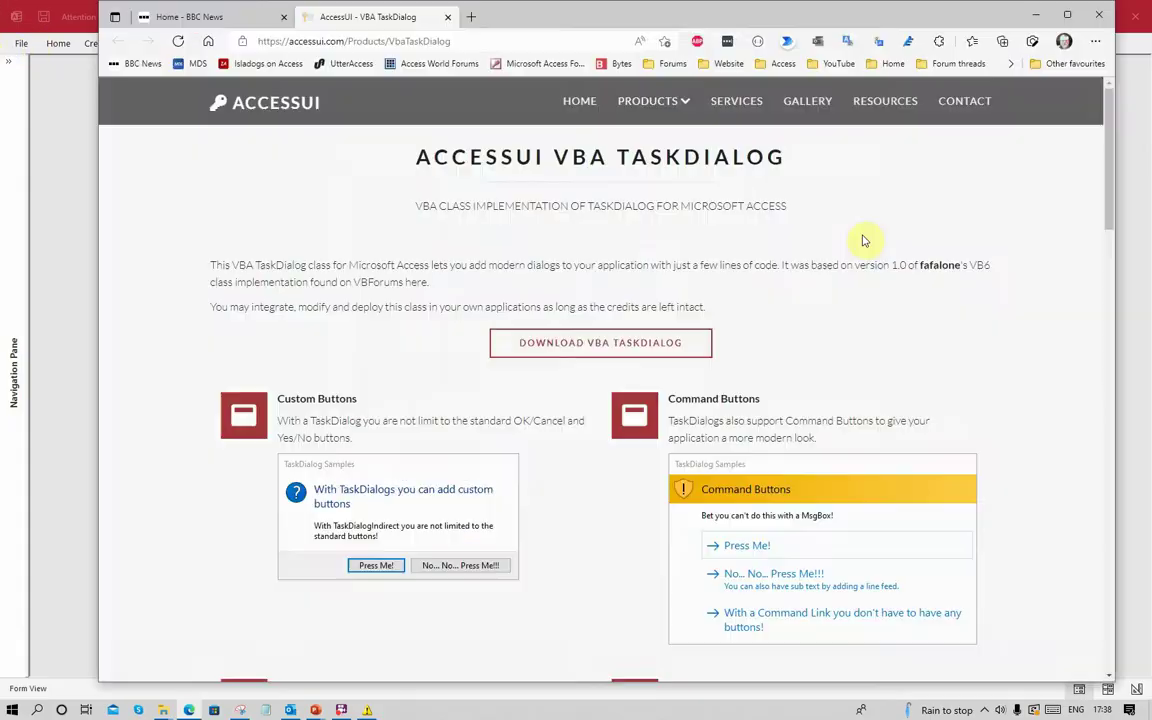
pyautogui.scroll(-8, 766, 337)
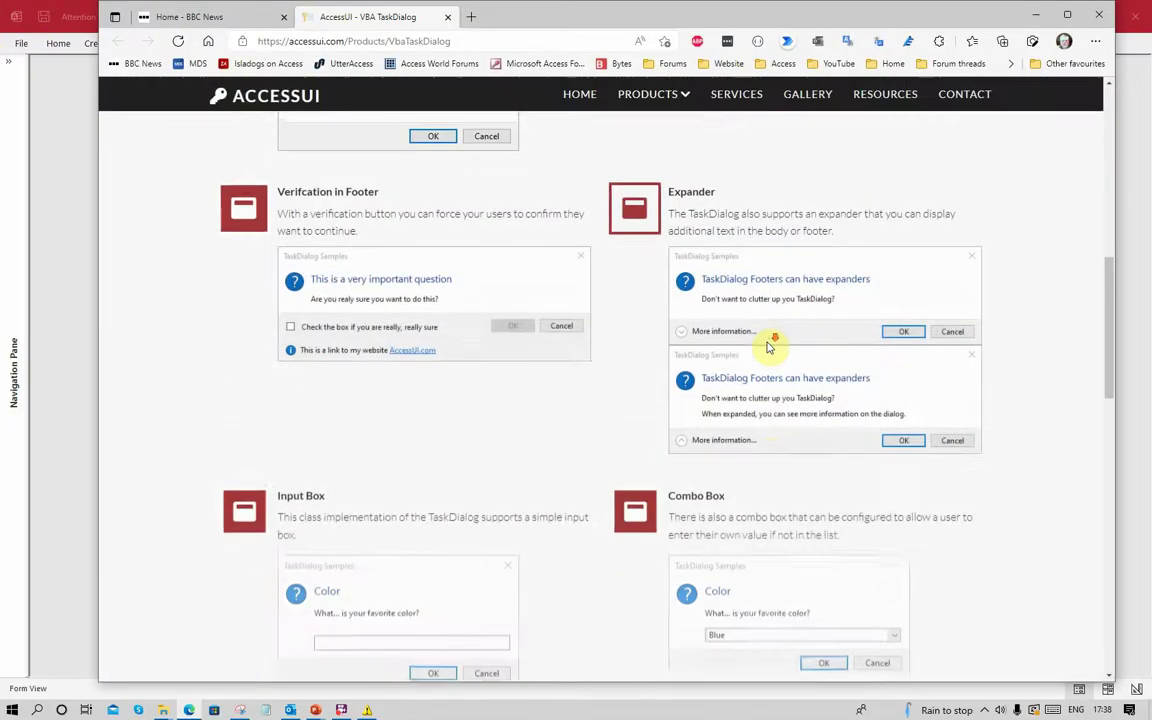
pyautogui.scroll(-6, 768, 347)
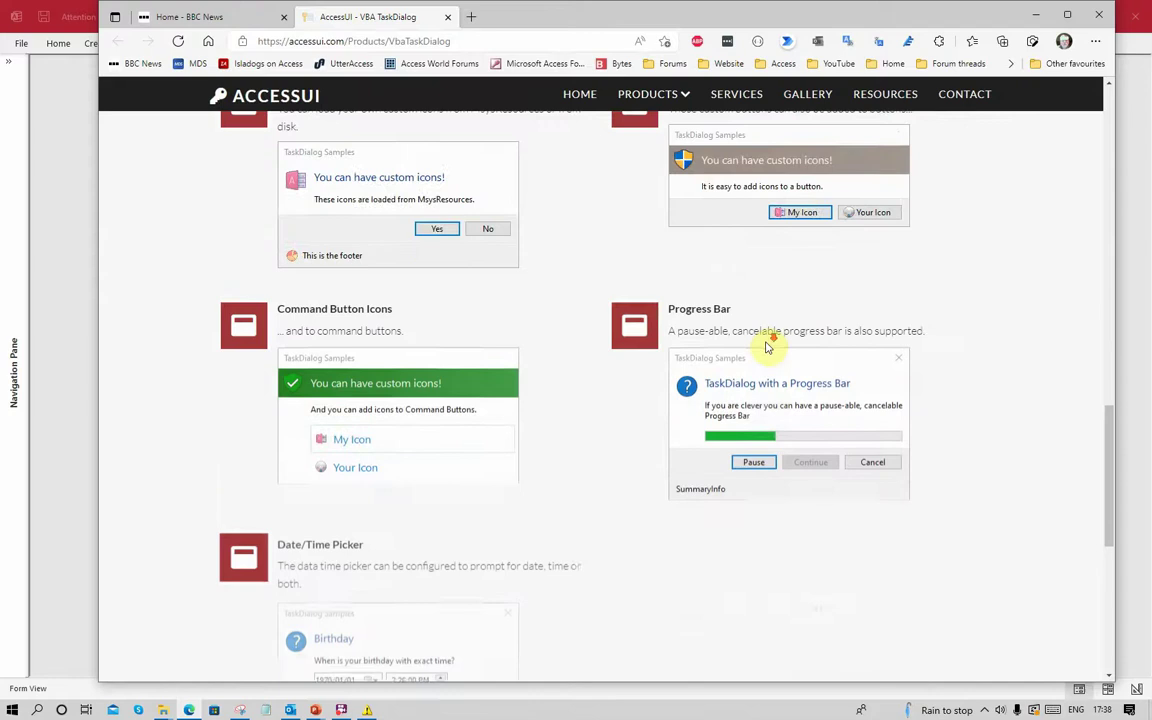
pyautogui.scroll(-5, 768, 347)
pyautogui.scroll(8, 766, 347)
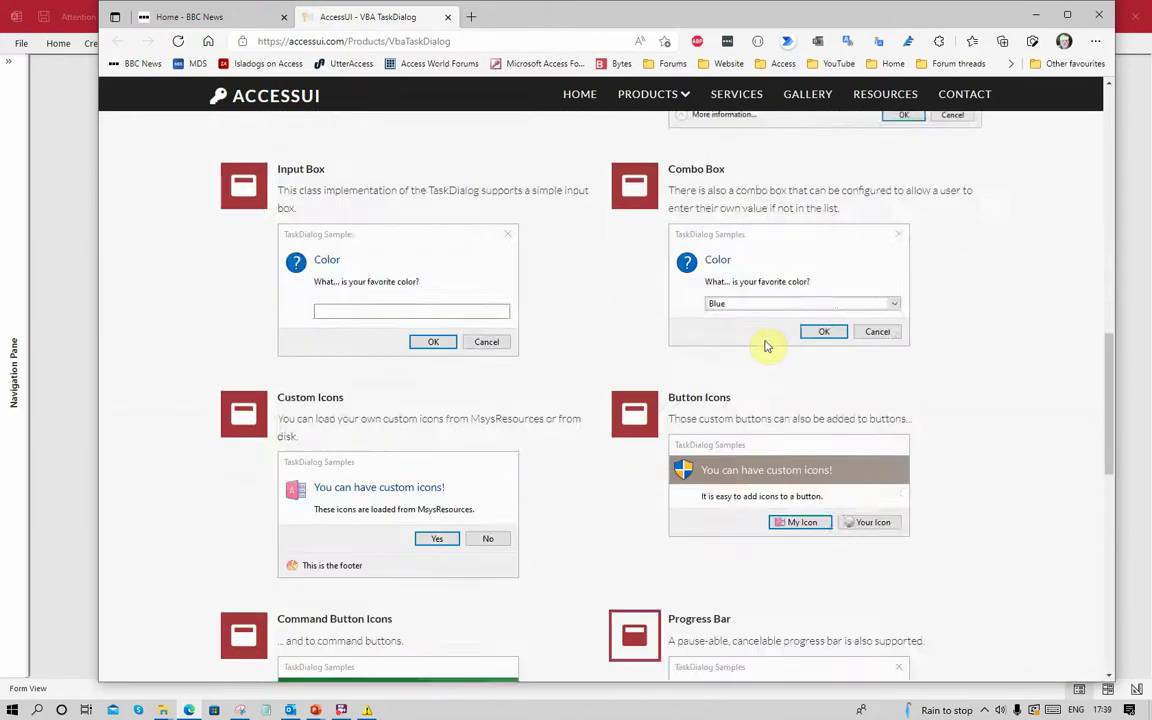
pyautogui.scroll(10, 766, 347)
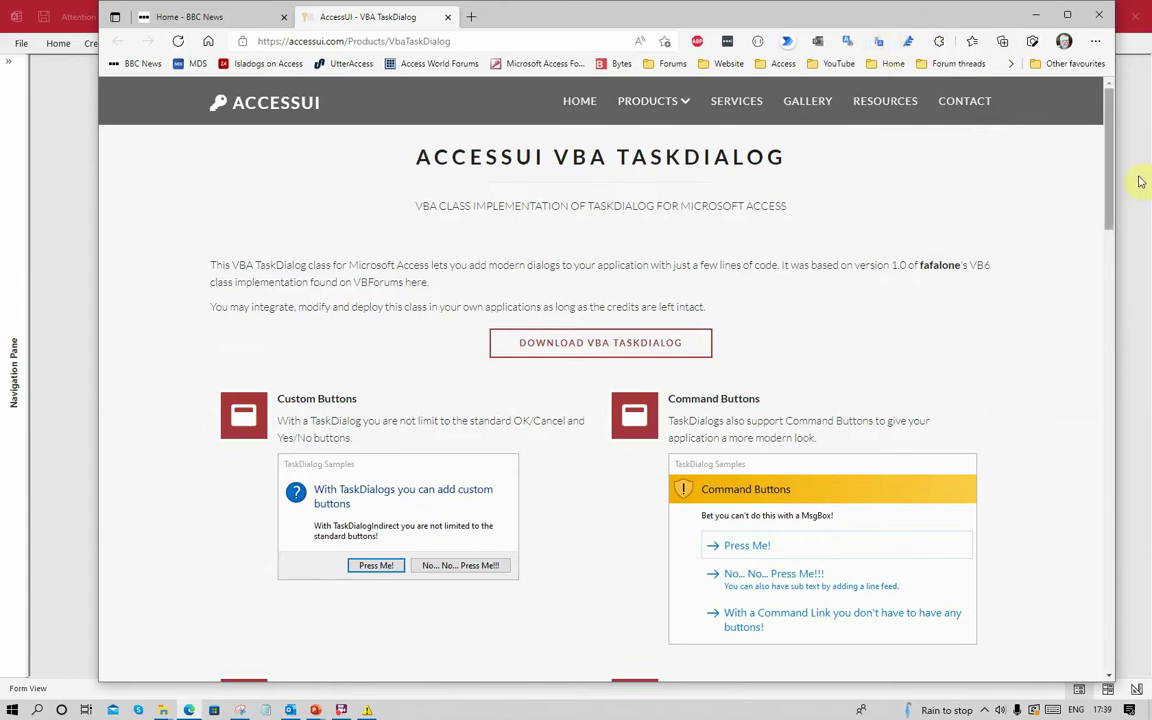
pyautogui.scroll(-5, 910, 337)
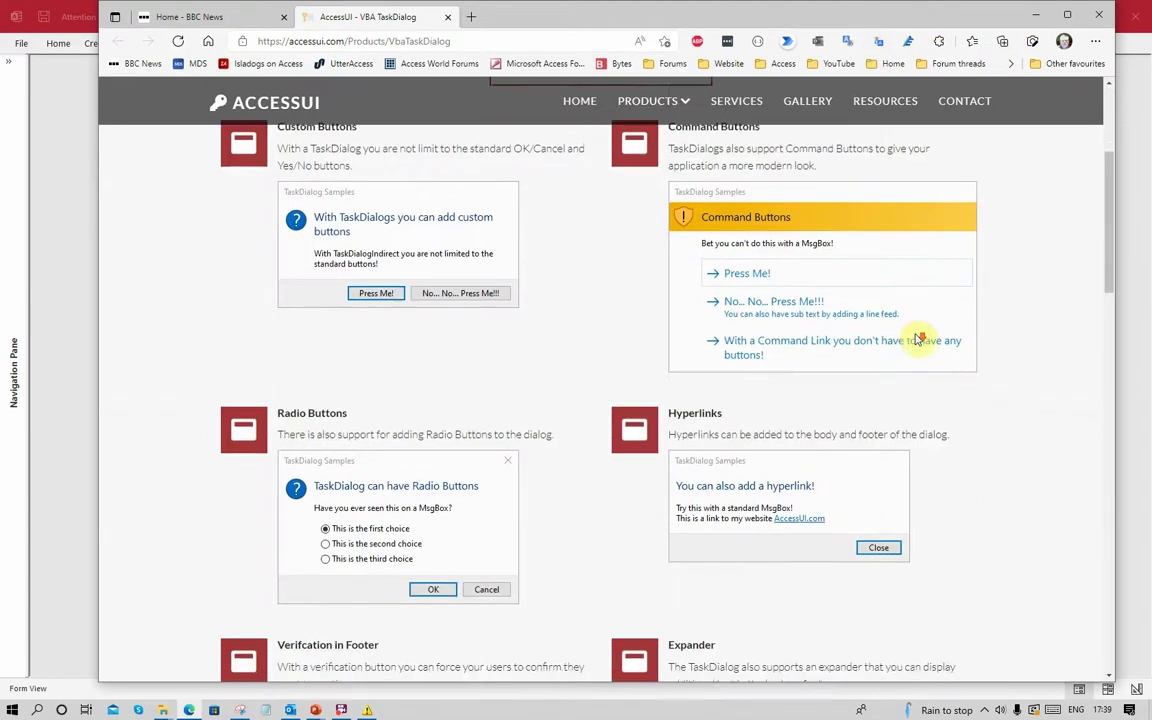
pyautogui.scroll(-3, 919, 338)
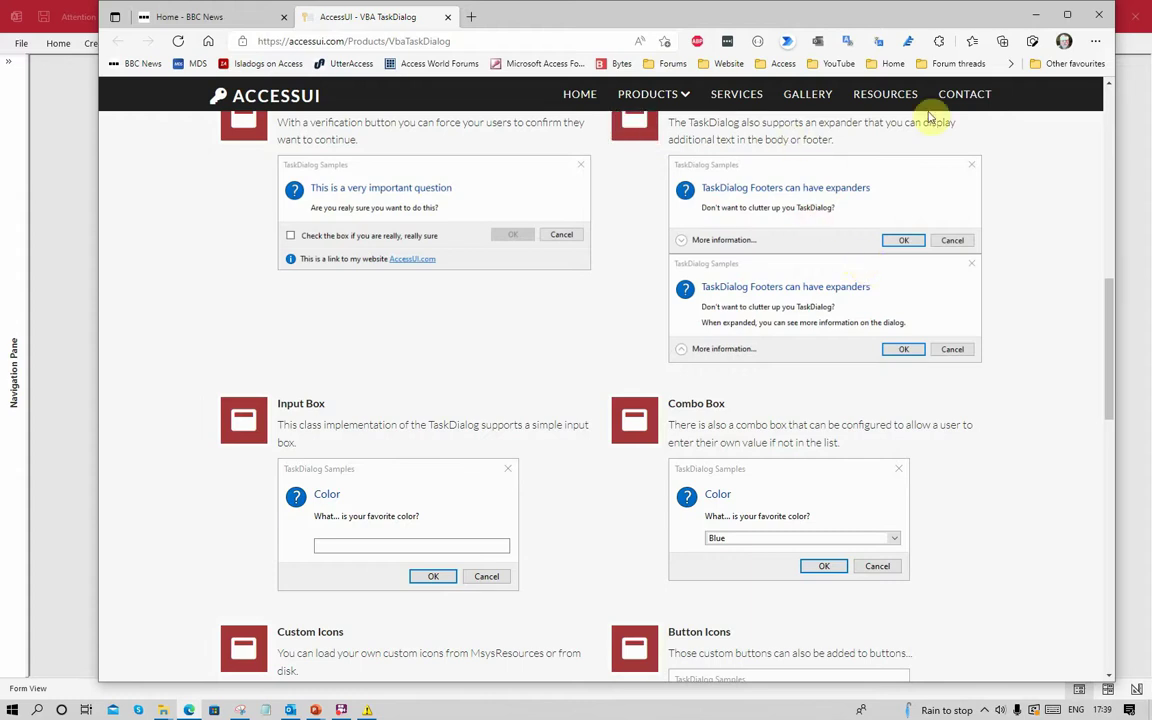
# - Close Edge and the TaskDialog Samples form, then open Customised Message Forms
pyautogui.click(1099, 17)
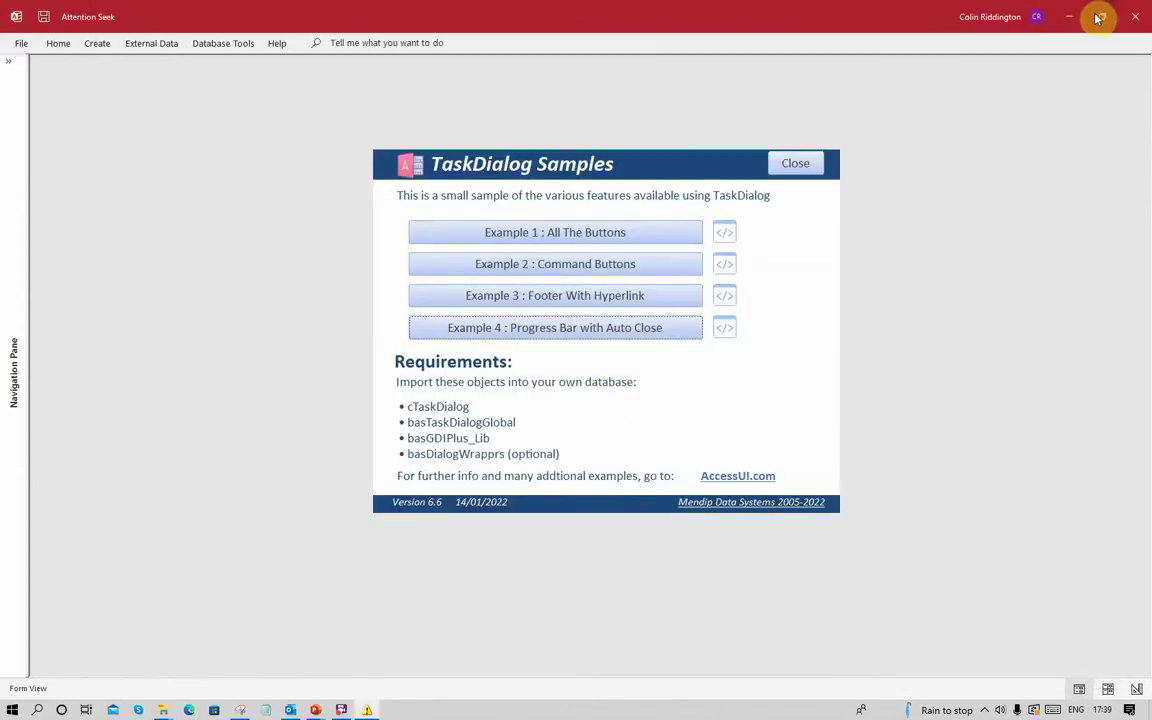
pyautogui.click(795, 163)
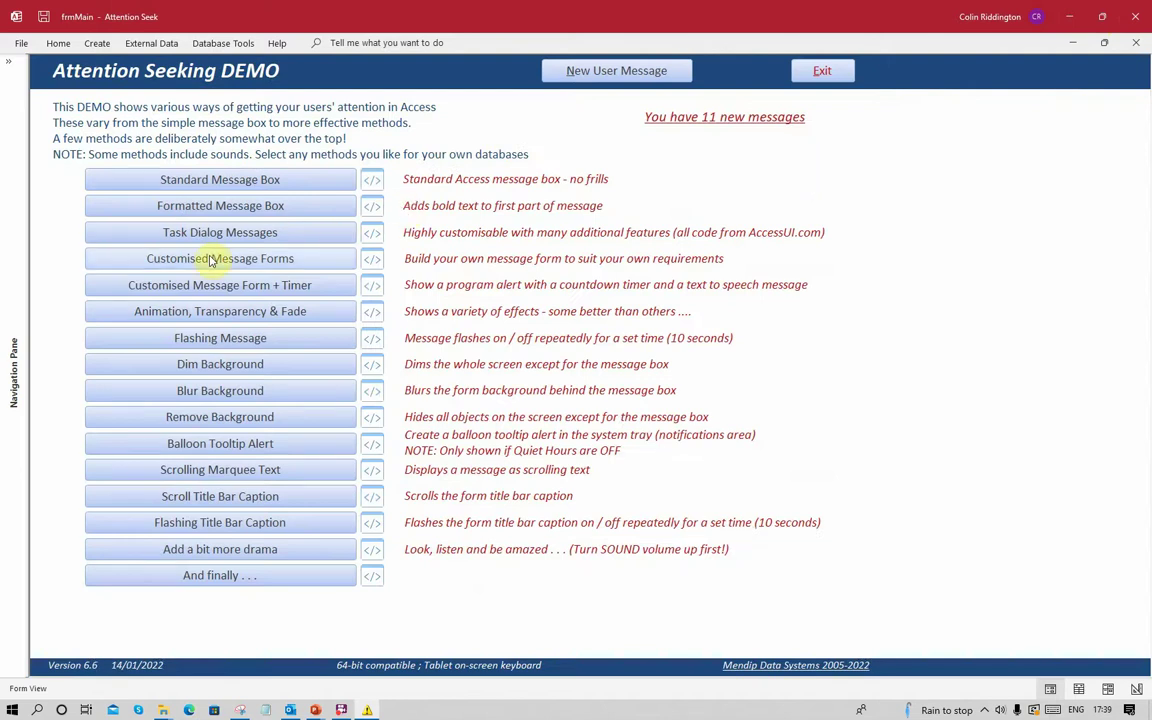
pyautogui.click(212, 260)
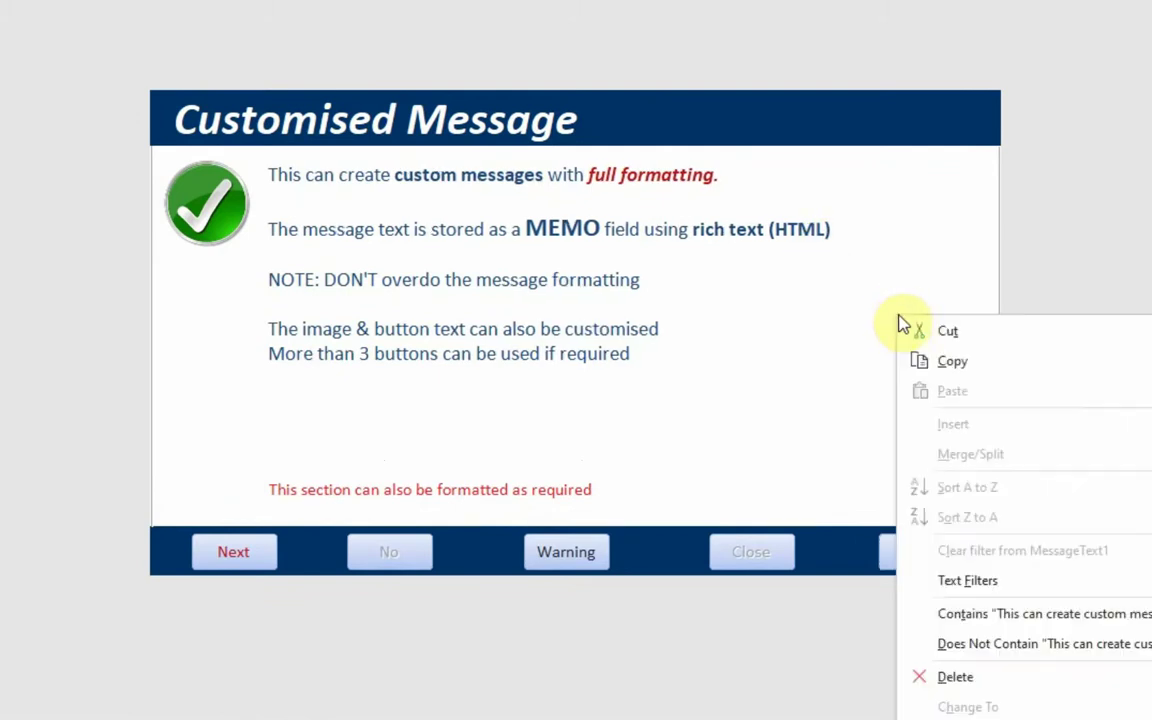
# - Switch the Customised Message form to Design View from its right-click menu
pyautogui.click(213, 278)
pyautogui.rightClick(213, 278)
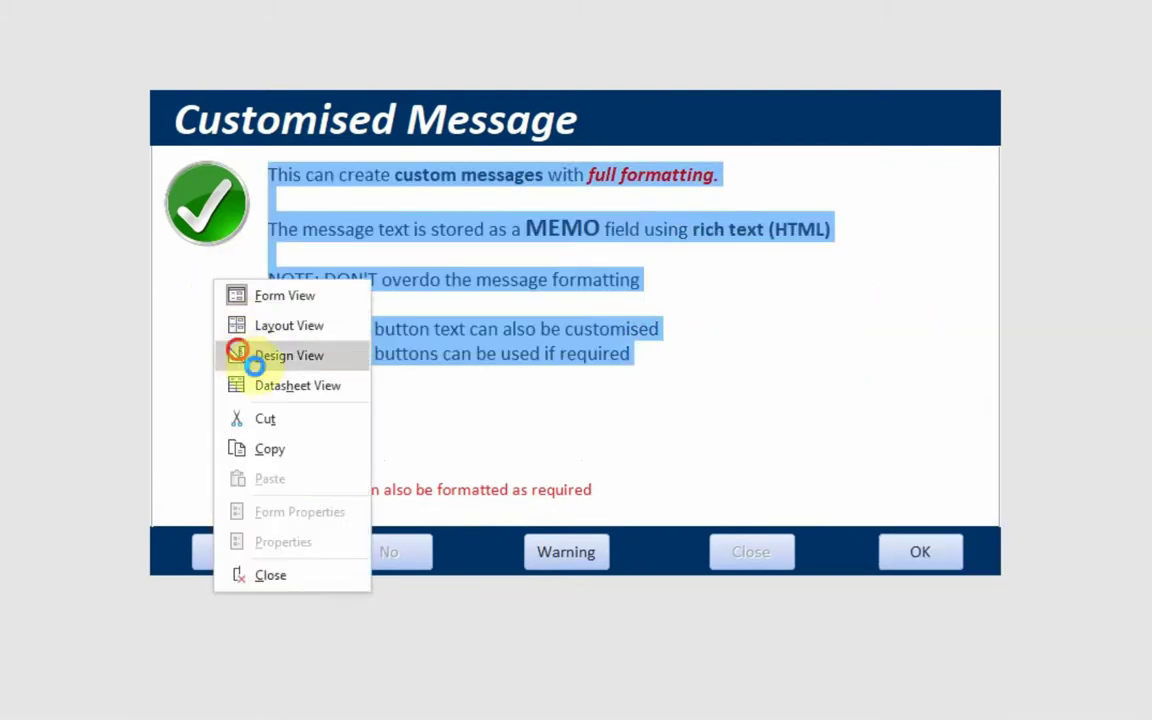
pyautogui.click(247, 356)
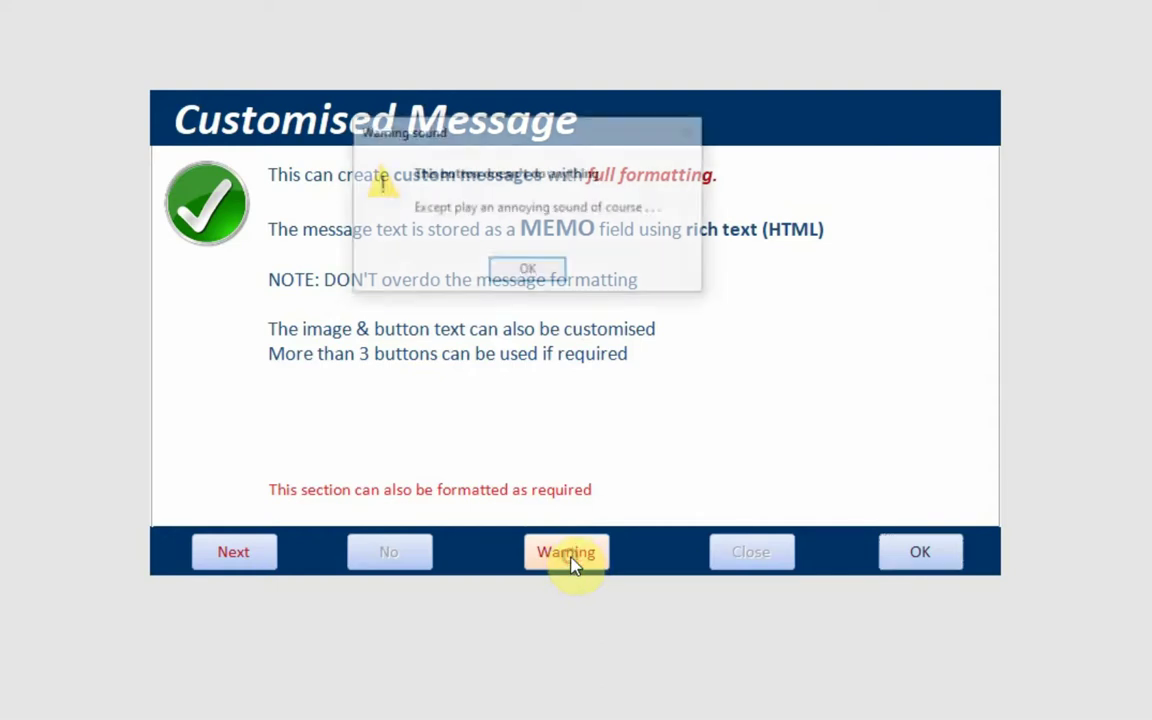
# - Dismiss the Warning sound message and advance to the In Your Face Message page
pyautogui.click(528, 273)
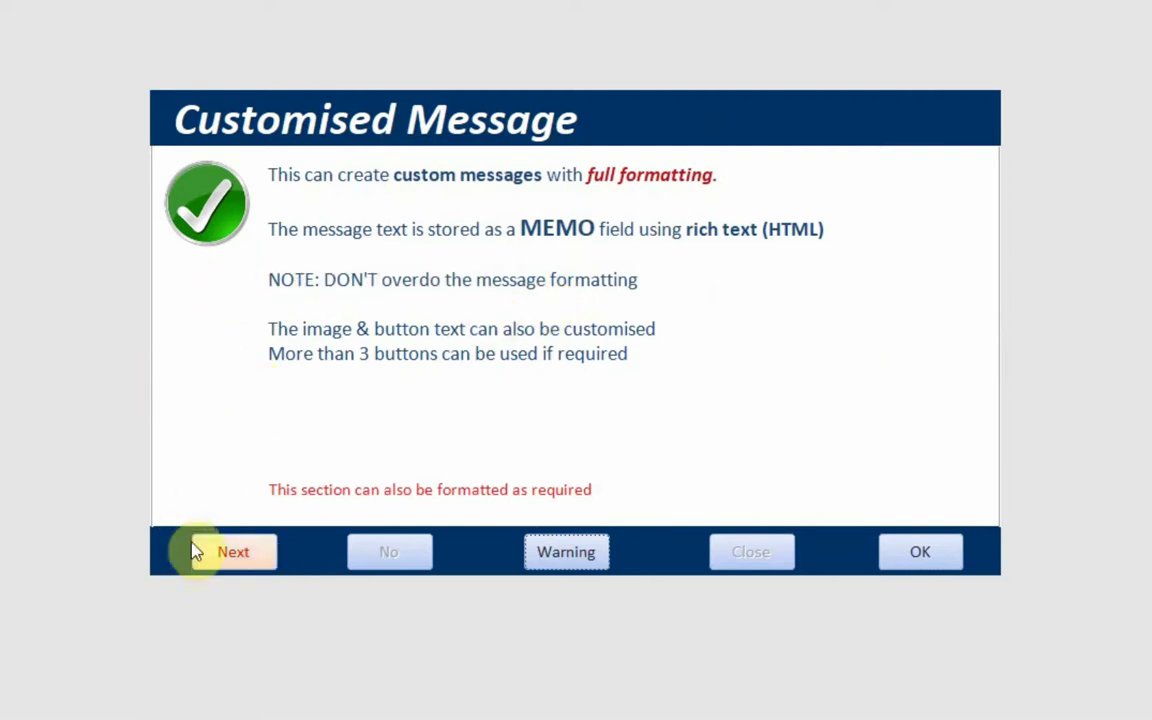
pyautogui.click(222, 553)
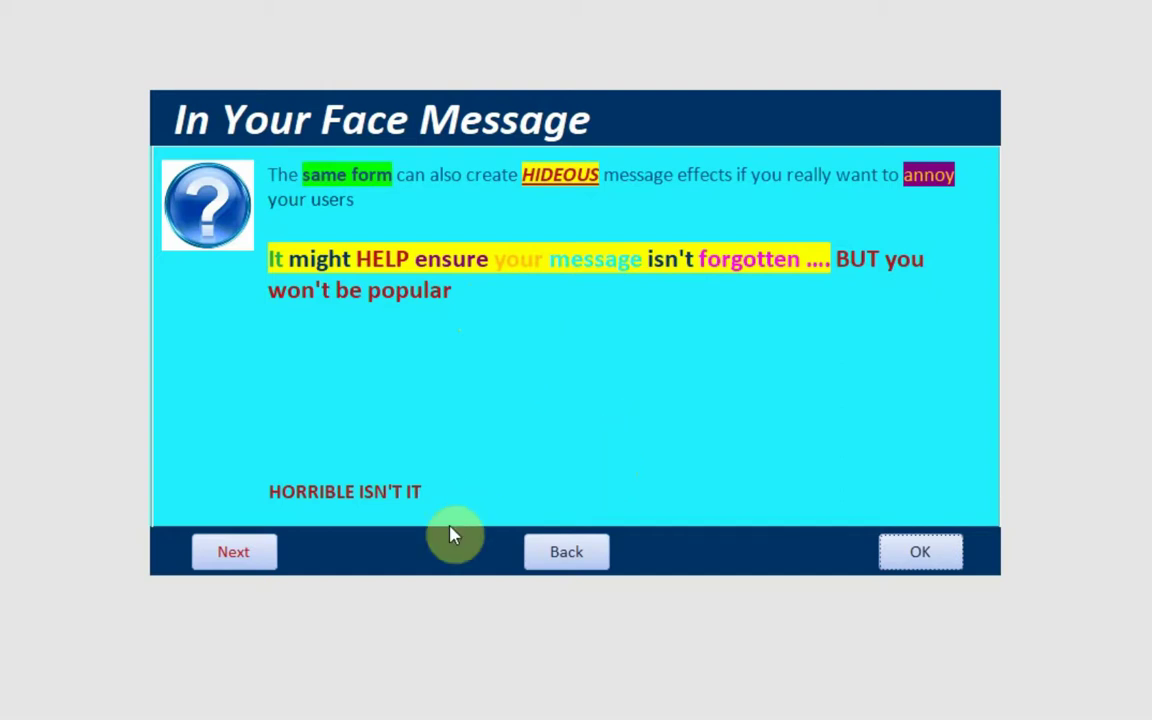
# - On the Apologies page, tick 'Do not show this message again', view Help, then close the form
pyautogui.click(238, 552)
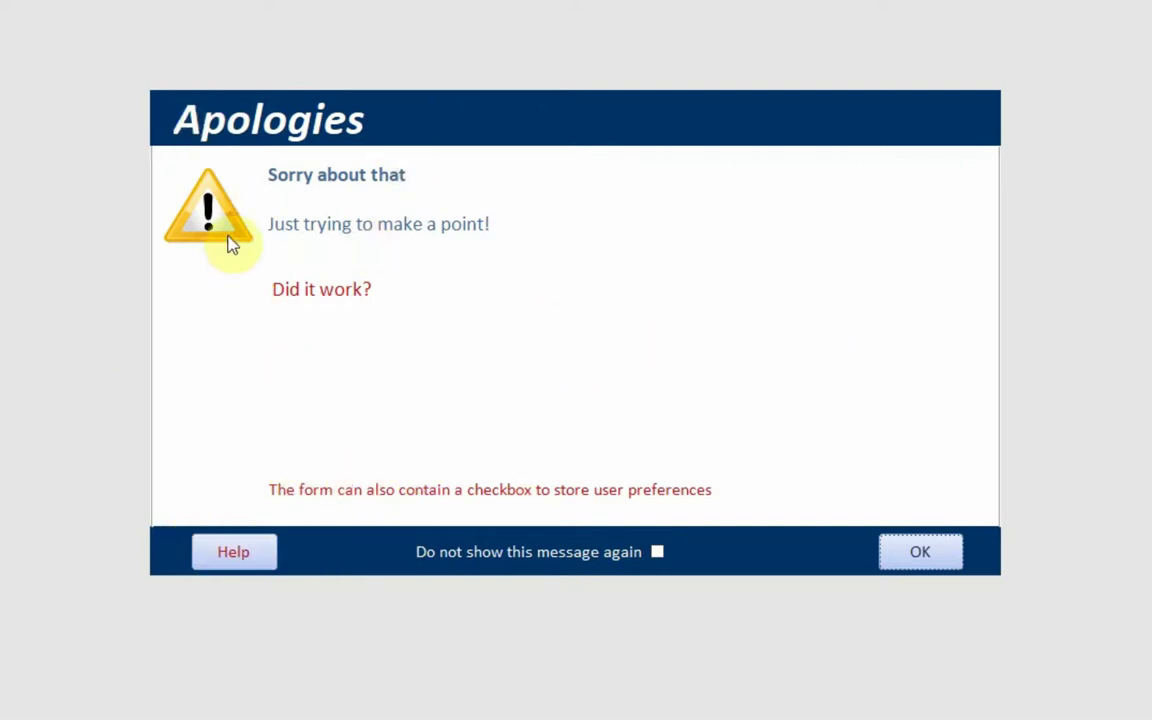
pyautogui.click(657, 553)
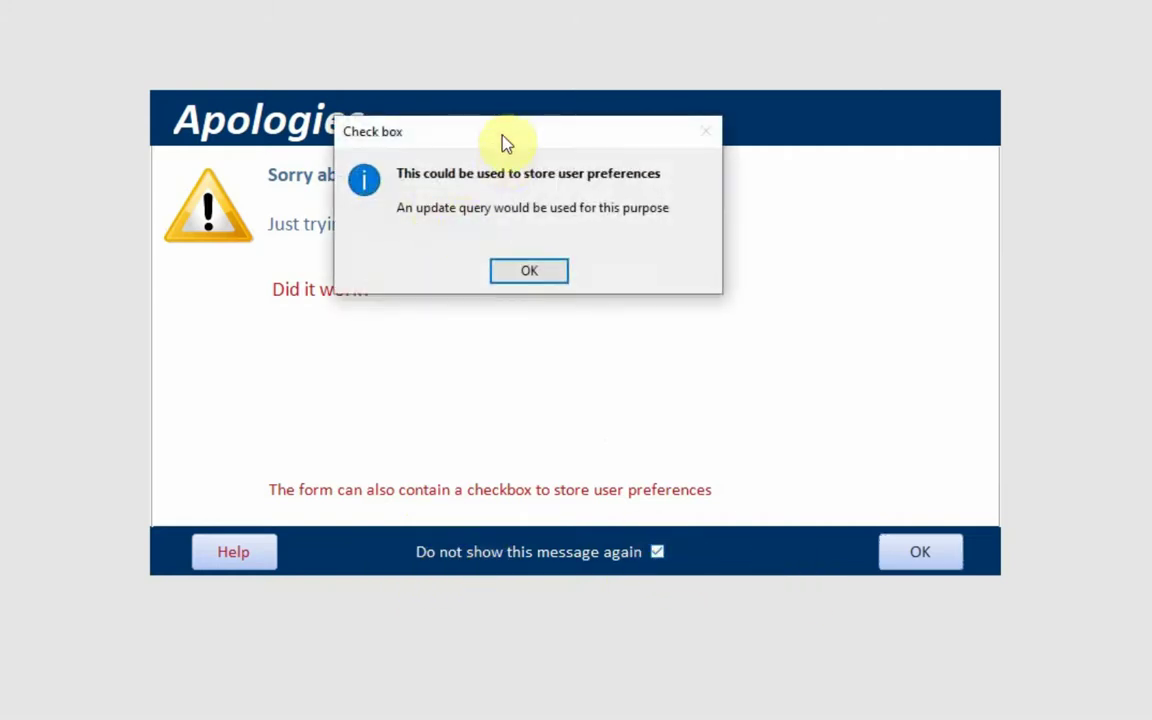
pyautogui.moveTo(505, 133); pyautogui.dragTo(673, 275)
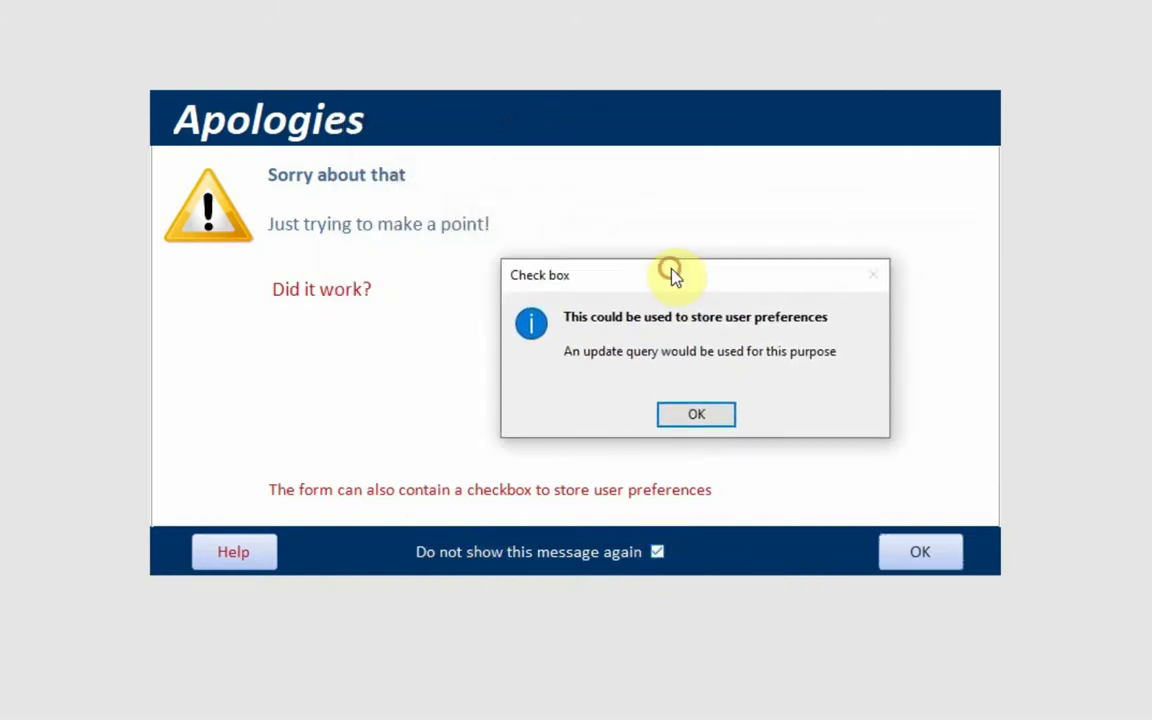
pyautogui.click(705, 419)
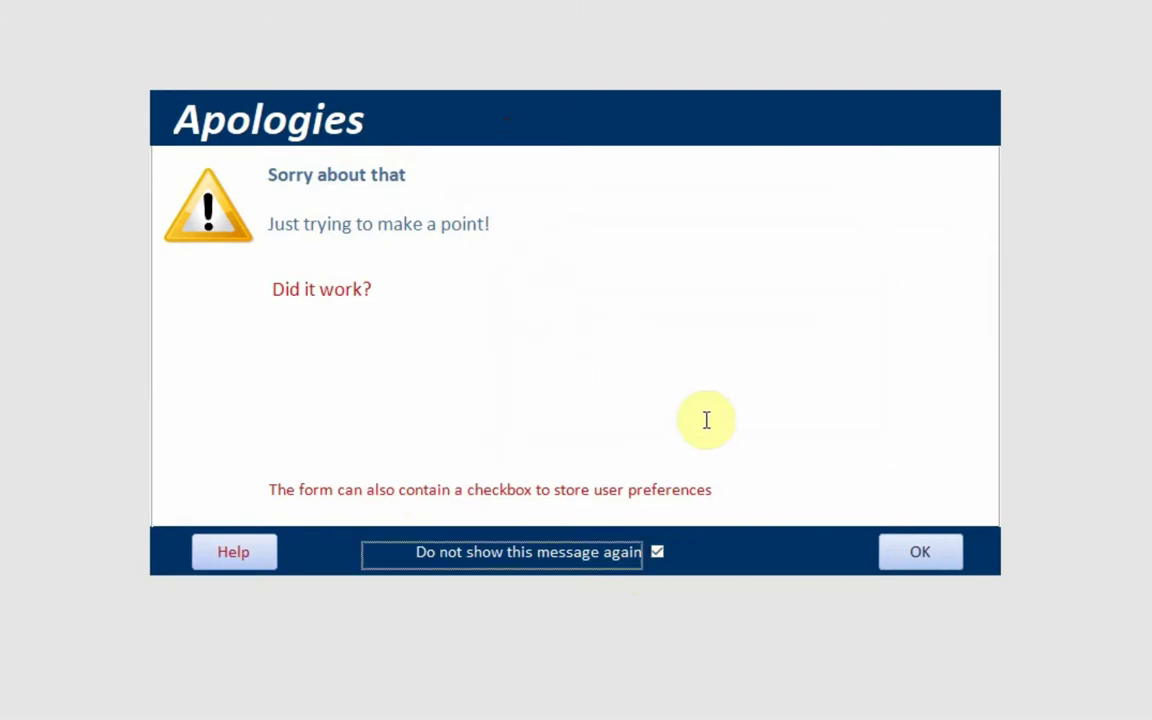
pyautogui.click(257, 551)
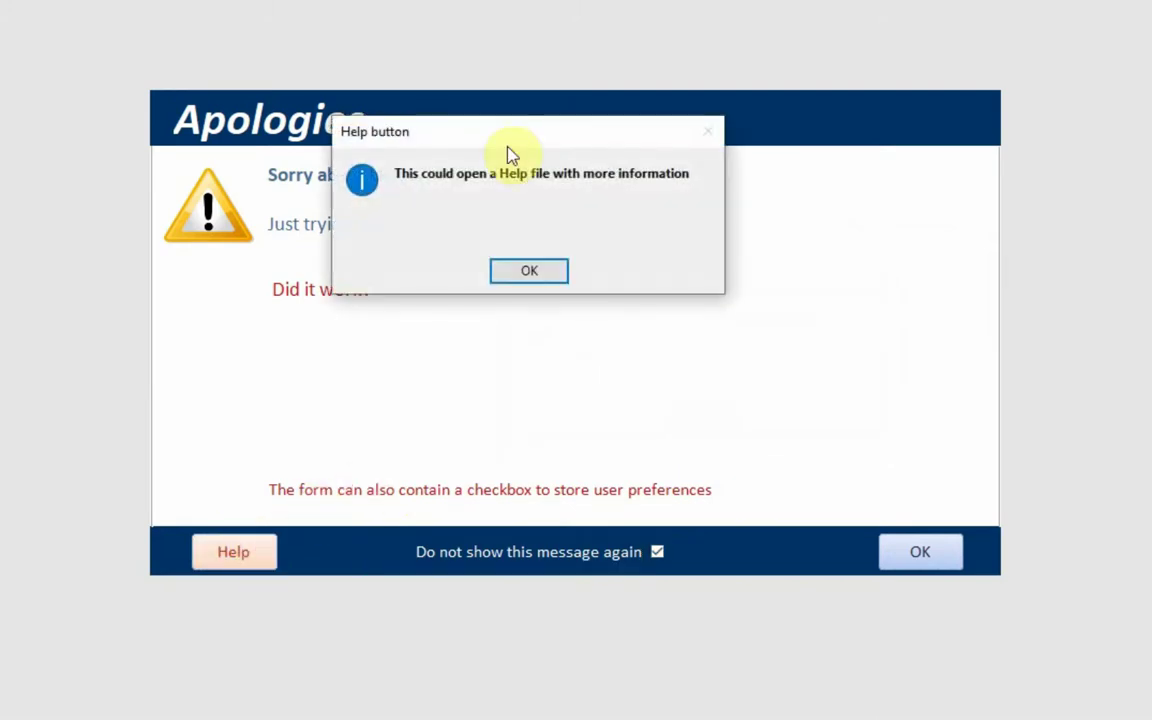
pyautogui.click(540, 271)
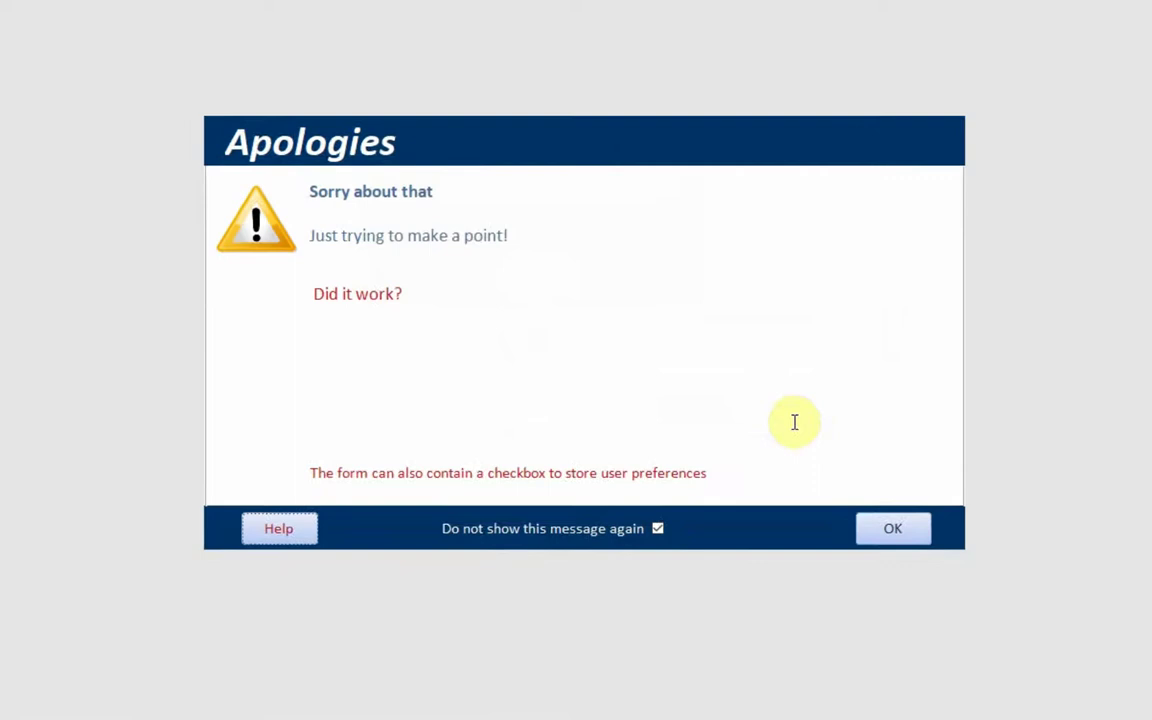
pyautogui.click(920, 551)
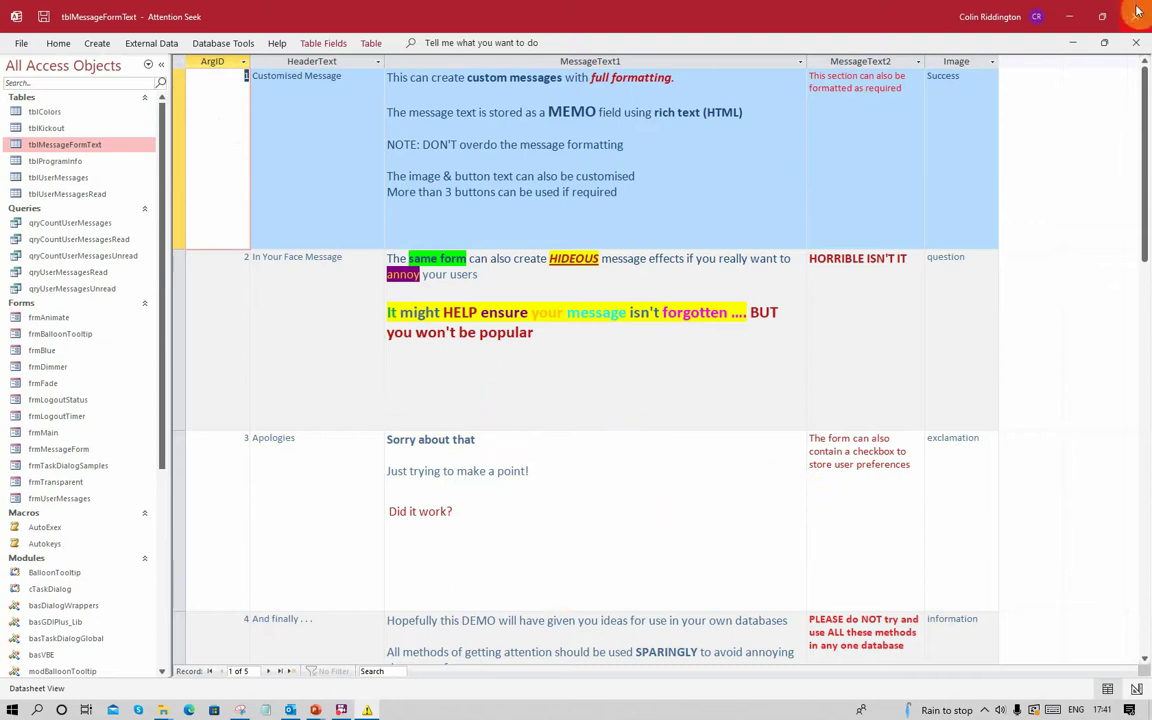
# - Close the tblMessageFormText datasheet to return to the main menu
pyautogui.click(1136, 42)
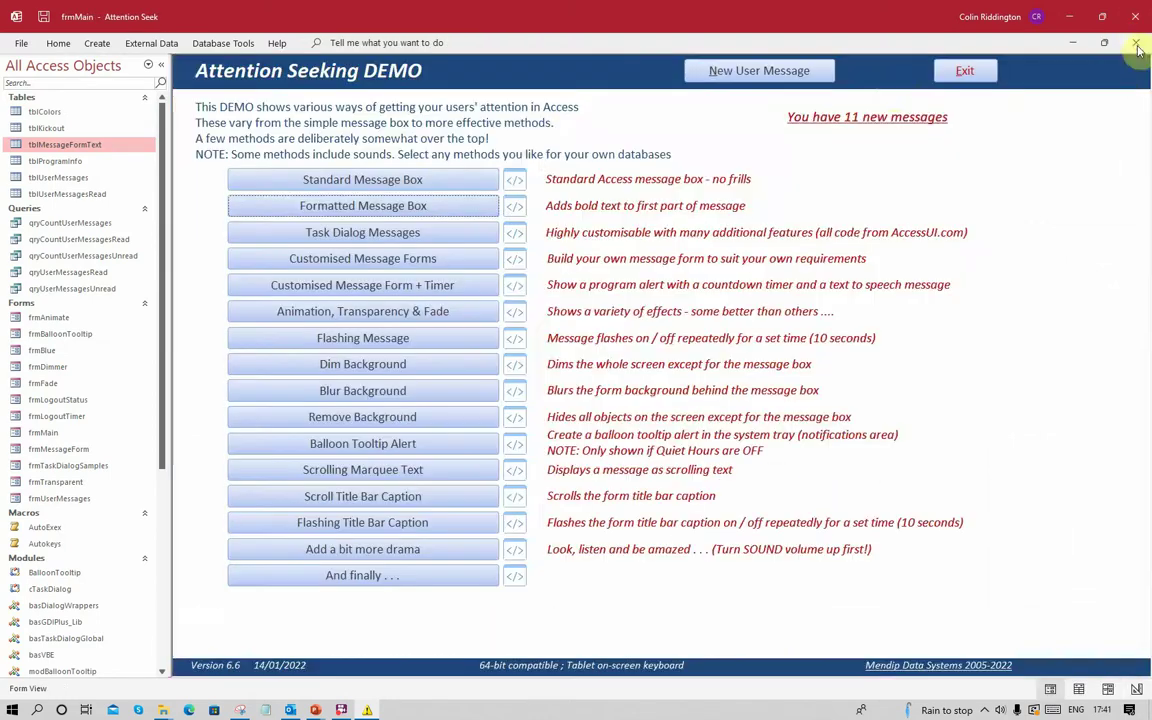
# - Launch Customised Message Form + Timer and confirm the Simulated Closedown to start the countdown
pyautogui.click(375, 289)
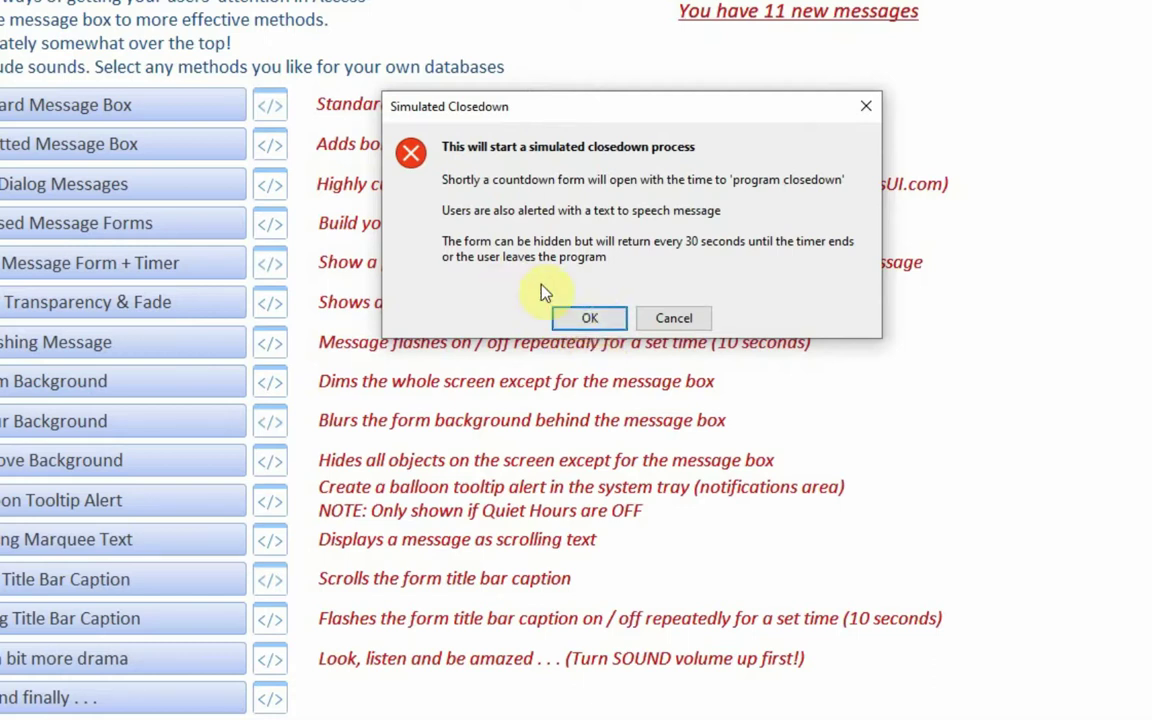
pyautogui.click(590, 320)
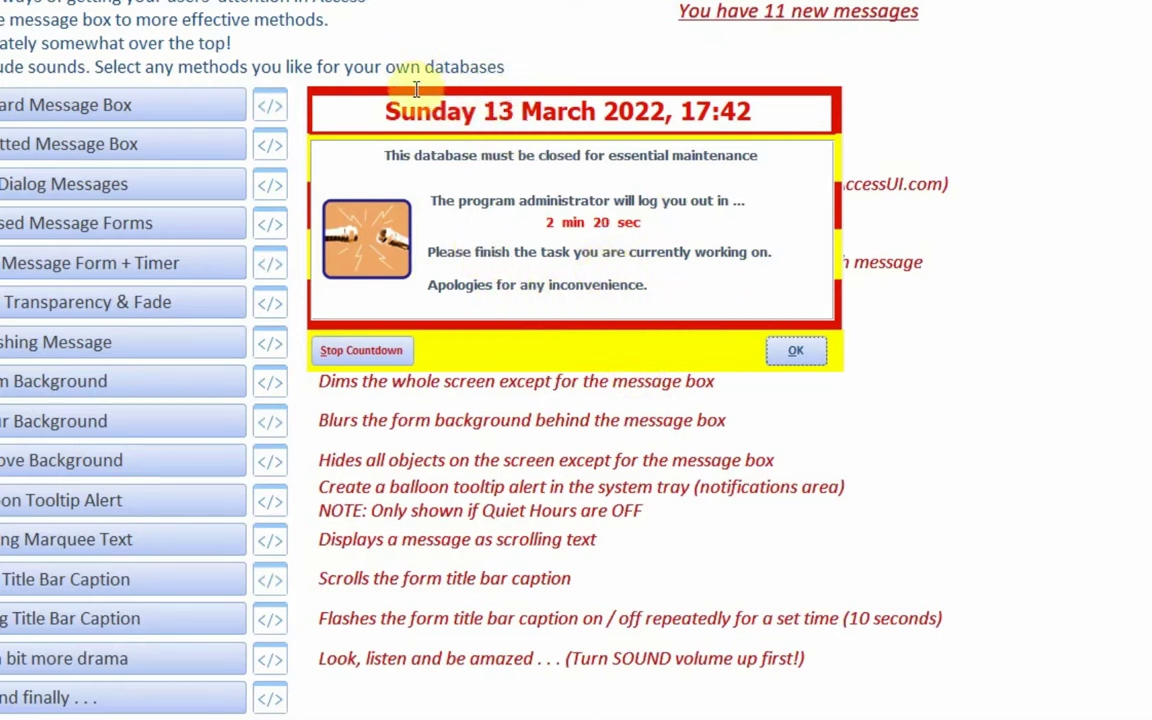
# - Dismiss the countdown alert twice as it reappears, then stop the closedown countdown
pyautogui.click(810, 352)
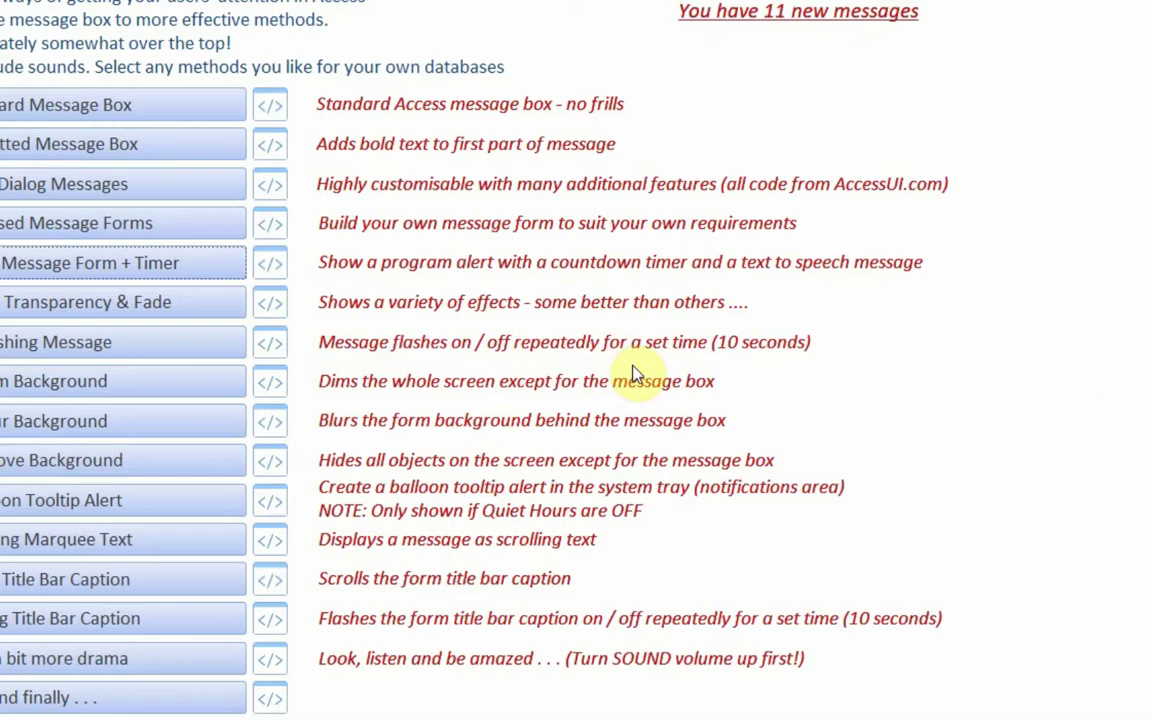
pyautogui.press('space')
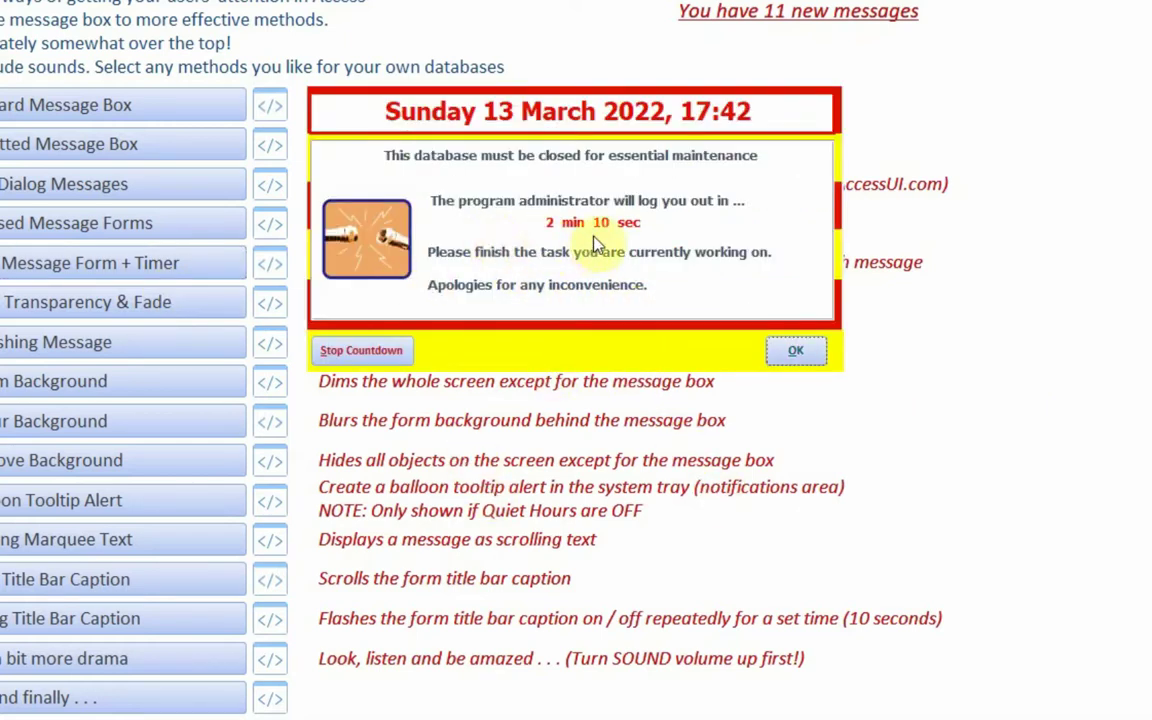
pyautogui.click(796, 350)
pyautogui.click(366, 362)
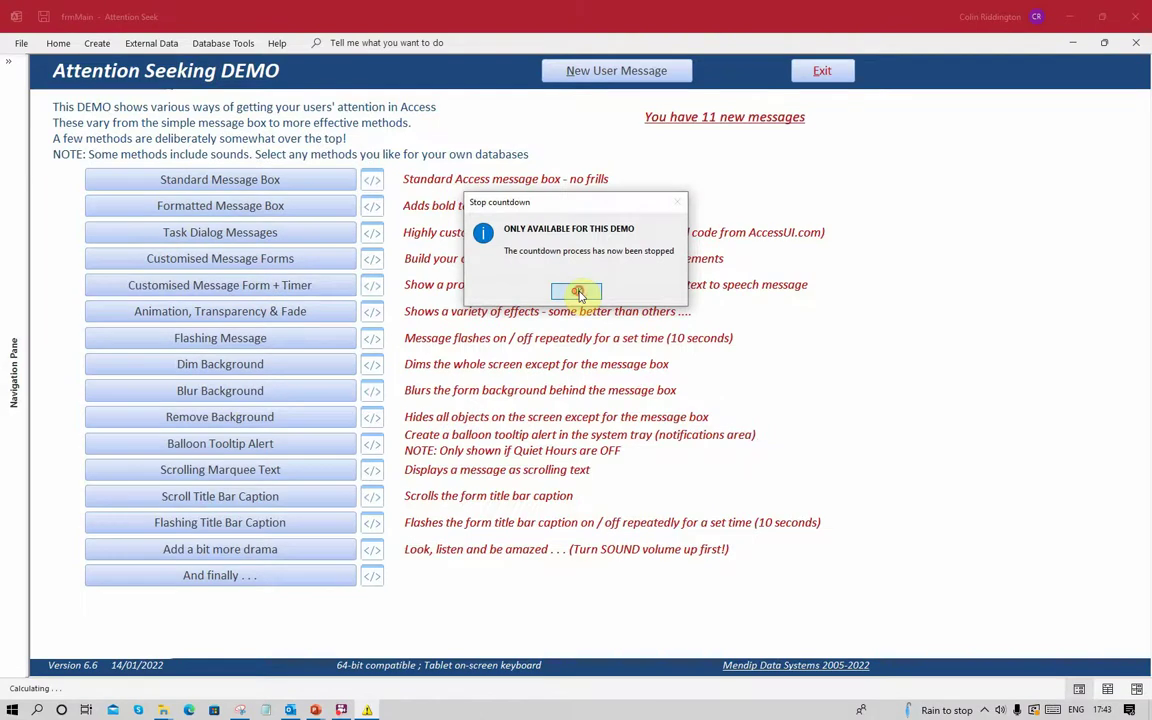
# - Close the 'countdown process has now been stopped' notice to return to the main form
pyautogui.click(577, 286)
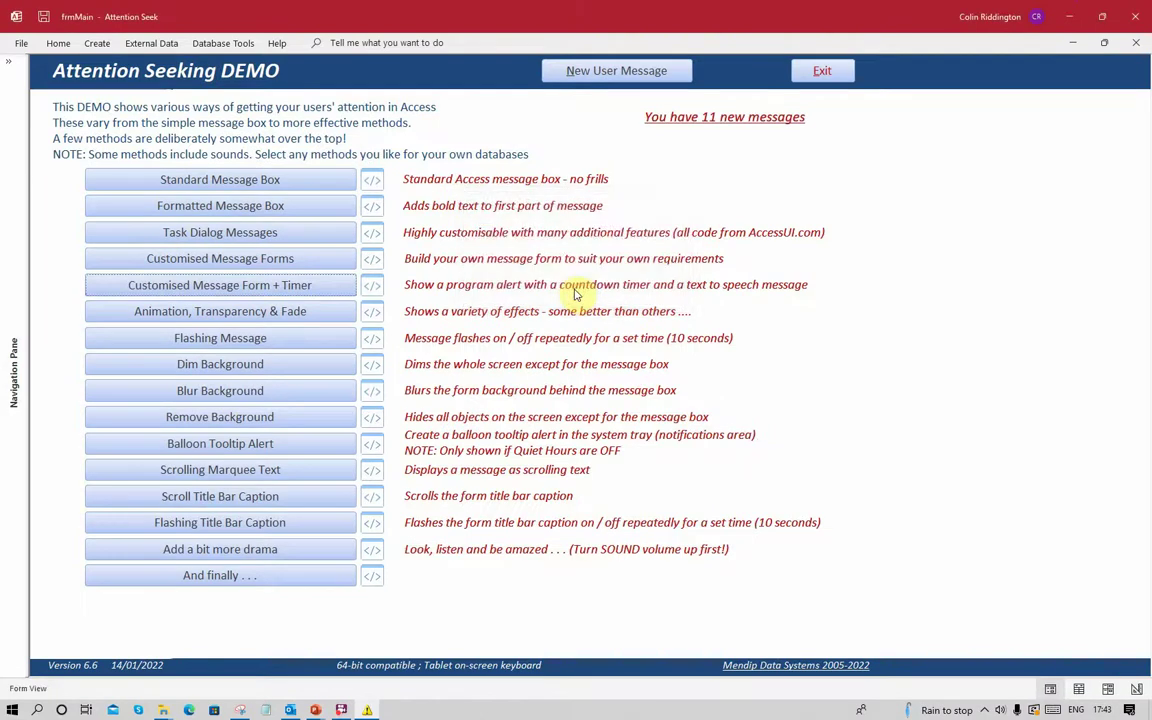